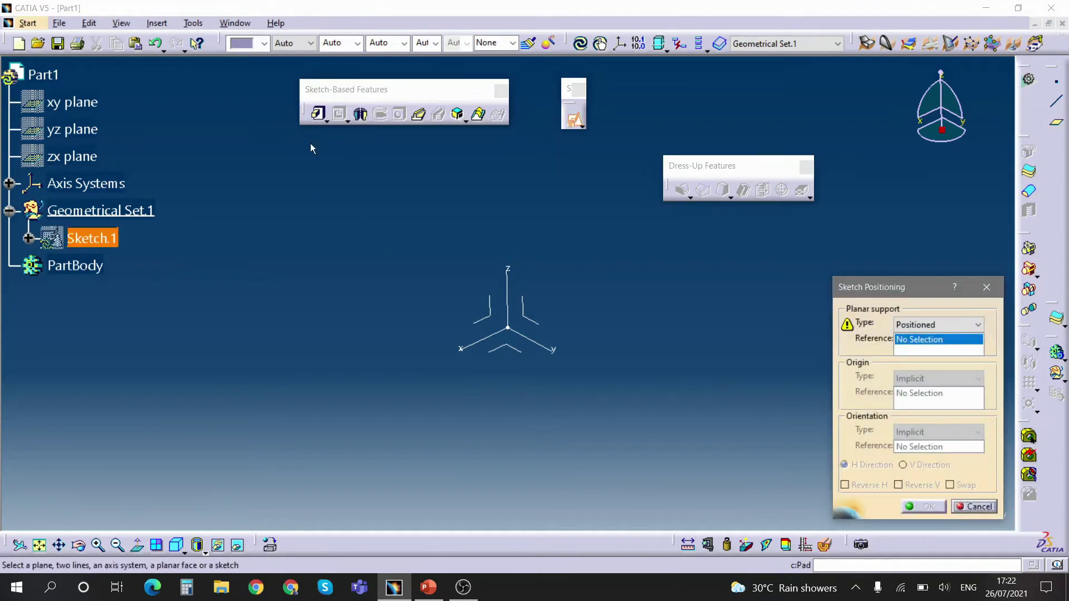
Step: Position a sketch on the absolute XY plane and draw a centered rectangle about 114 by 103 mm at the origin
left_click(526, 341)
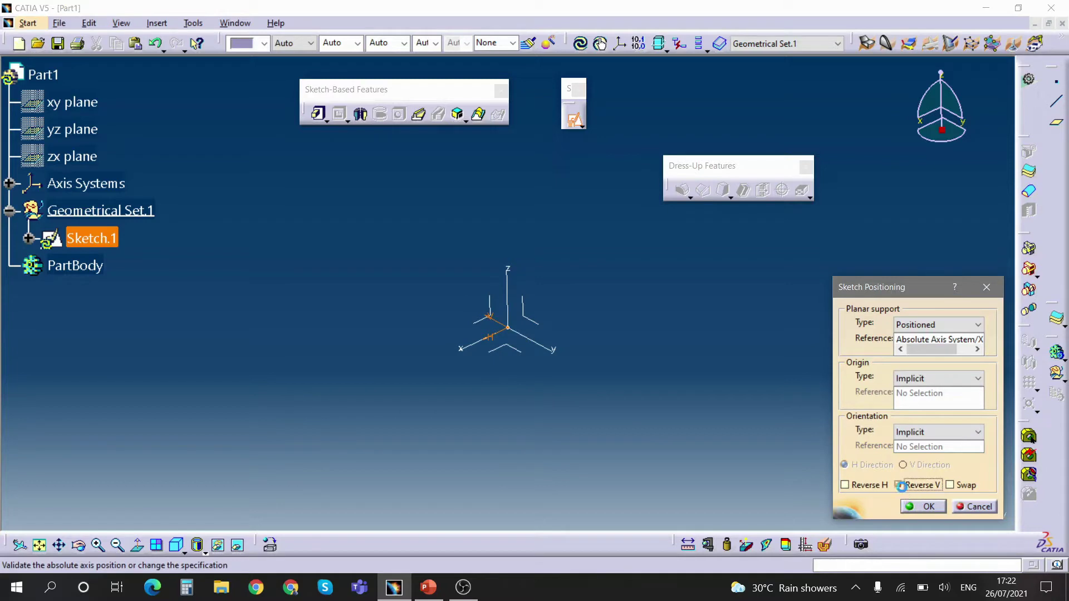
left_click(925, 507)
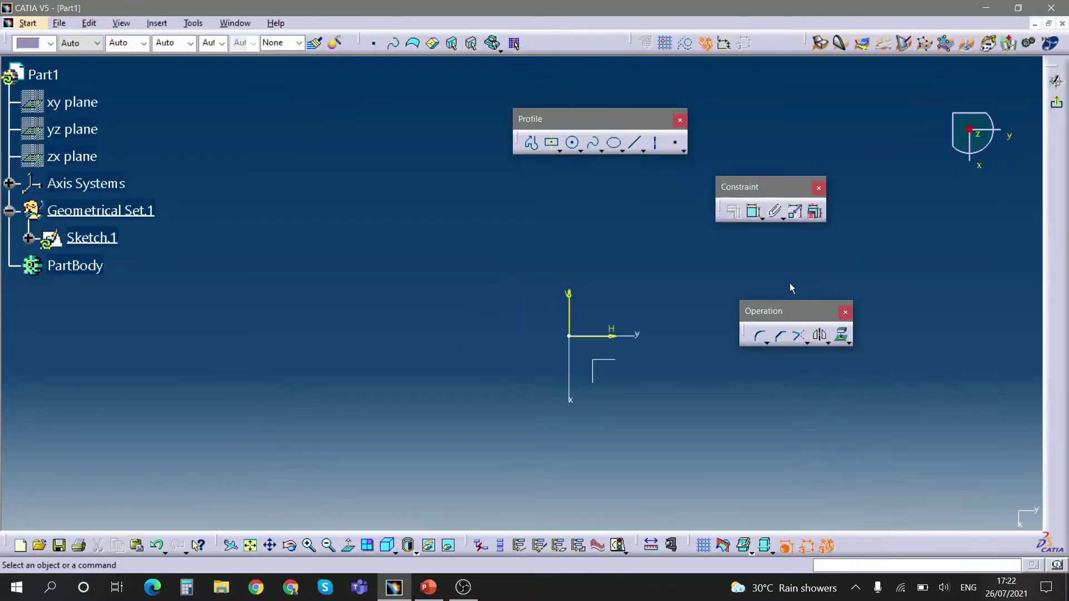
left_click(551, 142)
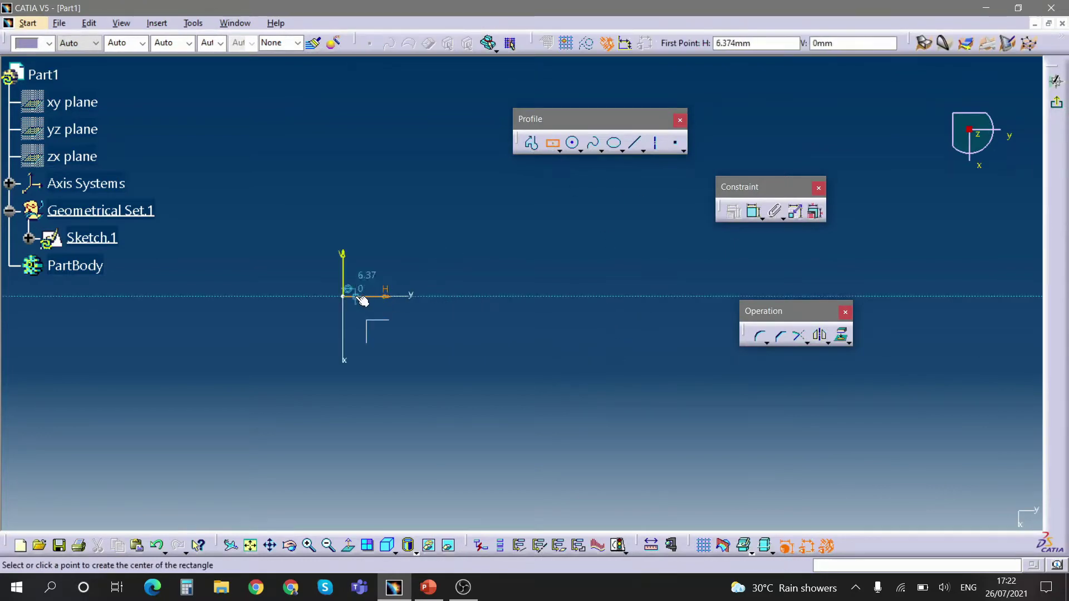
left_click(345, 296)
left_click(456, 398)
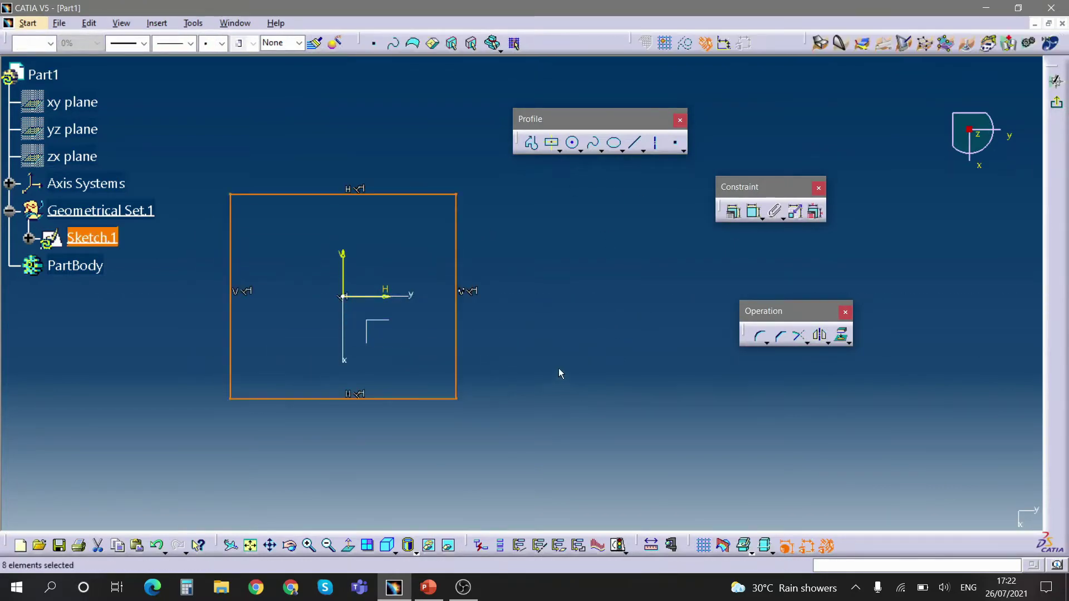
Step: Dimension the distance between the rectangle's horizontal sides and set it to 50 mm
left_click(752, 215)
left_click(403, 399)
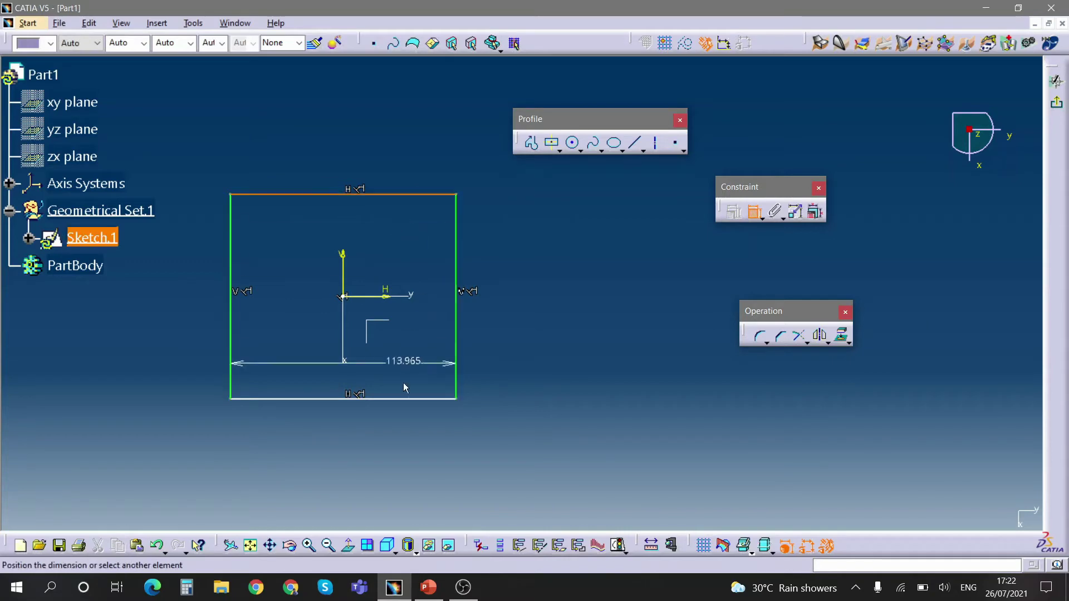
left_click(408, 400)
left_click(511, 313)
double_click(514, 313)
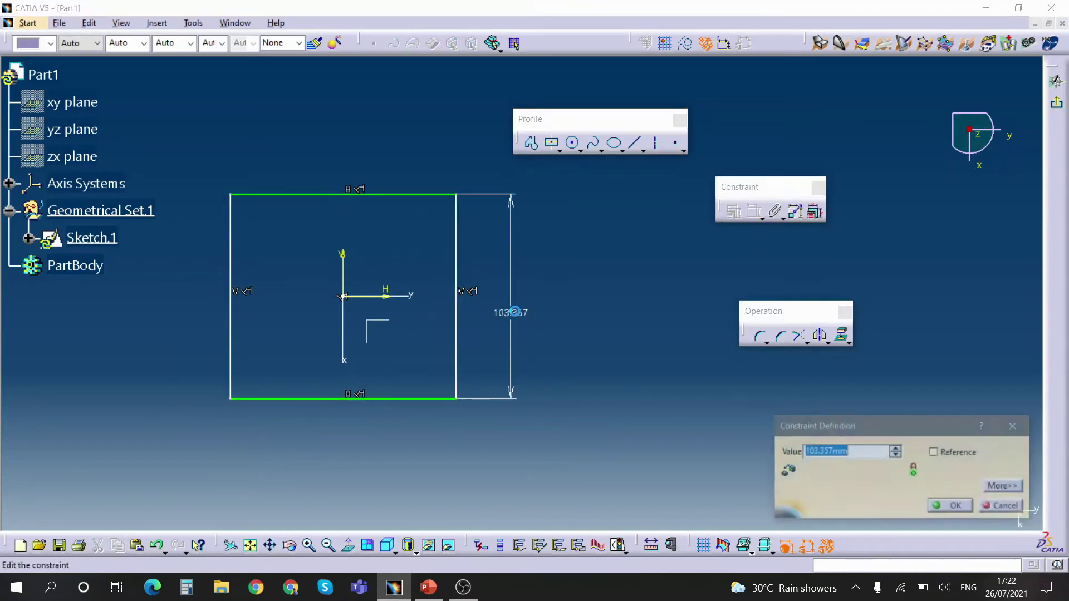
type("50")
key("Return")
middle_click_drag(514, 316, 604, 312)
Step: Dimension the distance between the rectangle's vertical sides as 50 mm and exit the sketch
left_click(291, 279)
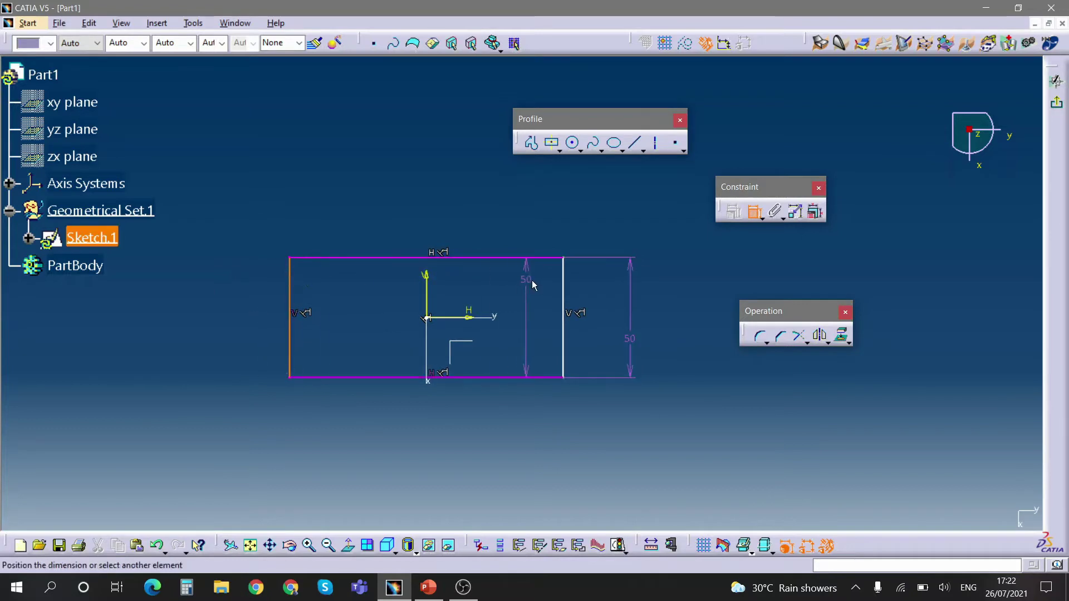
left_click(561, 285)
left_click(444, 234)
double_click(444, 234)
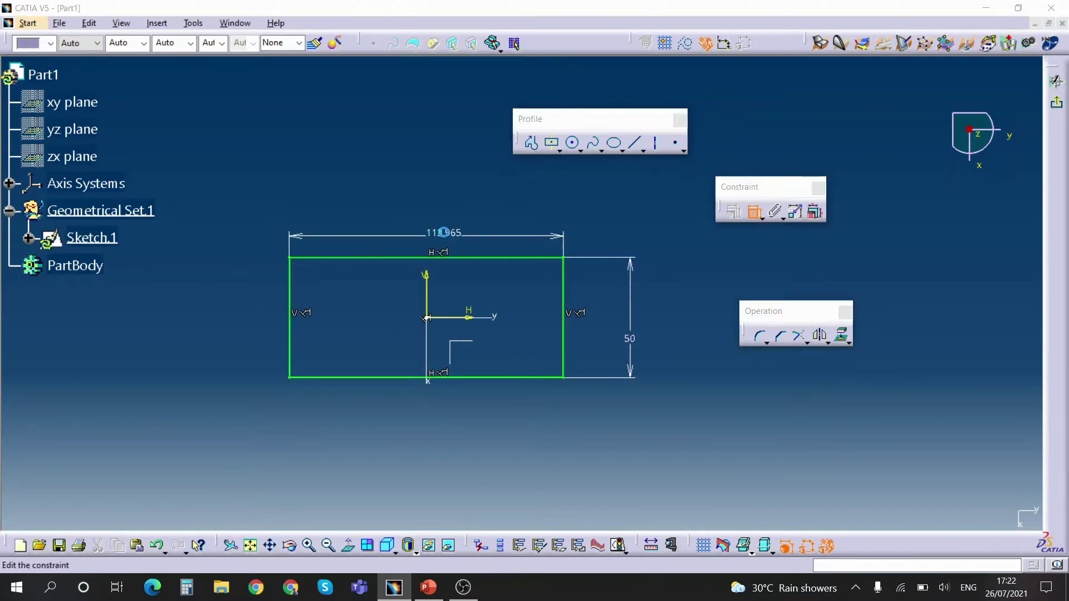
key("Return")
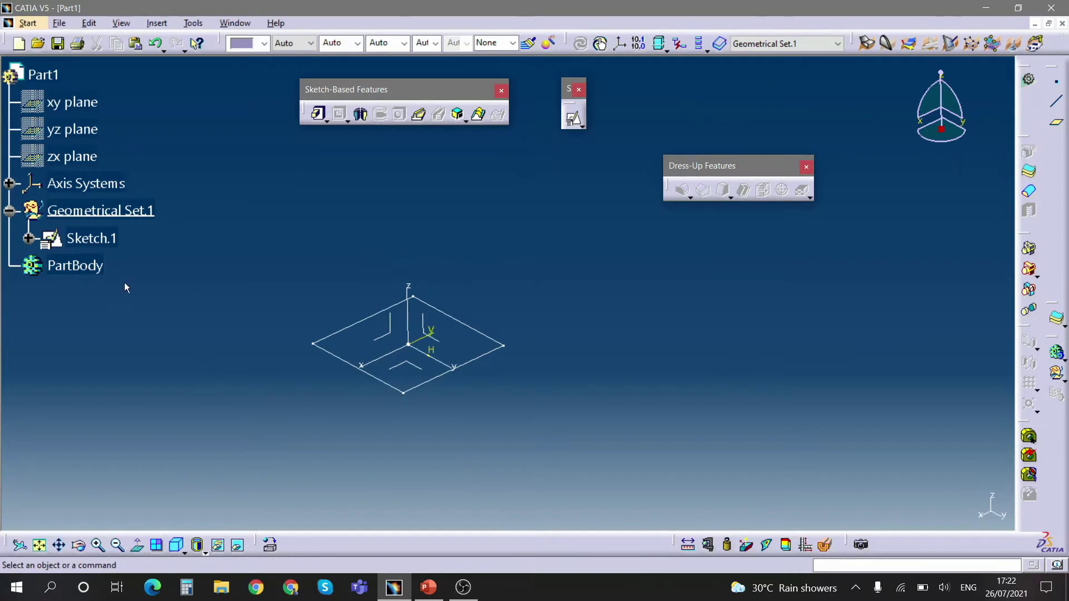
Step: Make PartBody the in-work object and extrude the square sketch as a pad 80 mm long
right_click(89, 266)
left_click(139, 363)
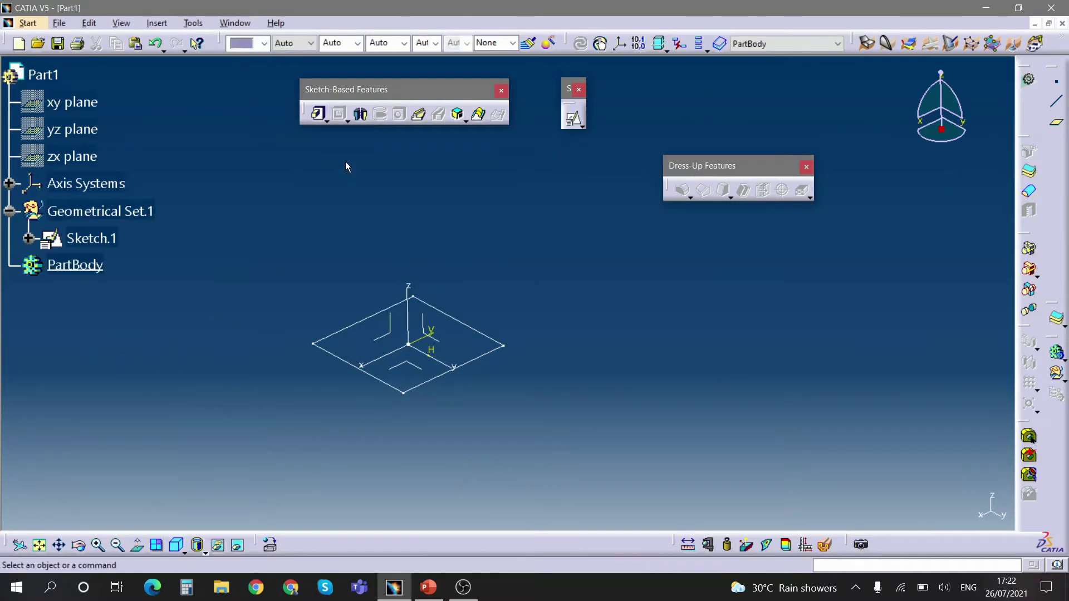
left_click(316, 115)
left_click(477, 333)
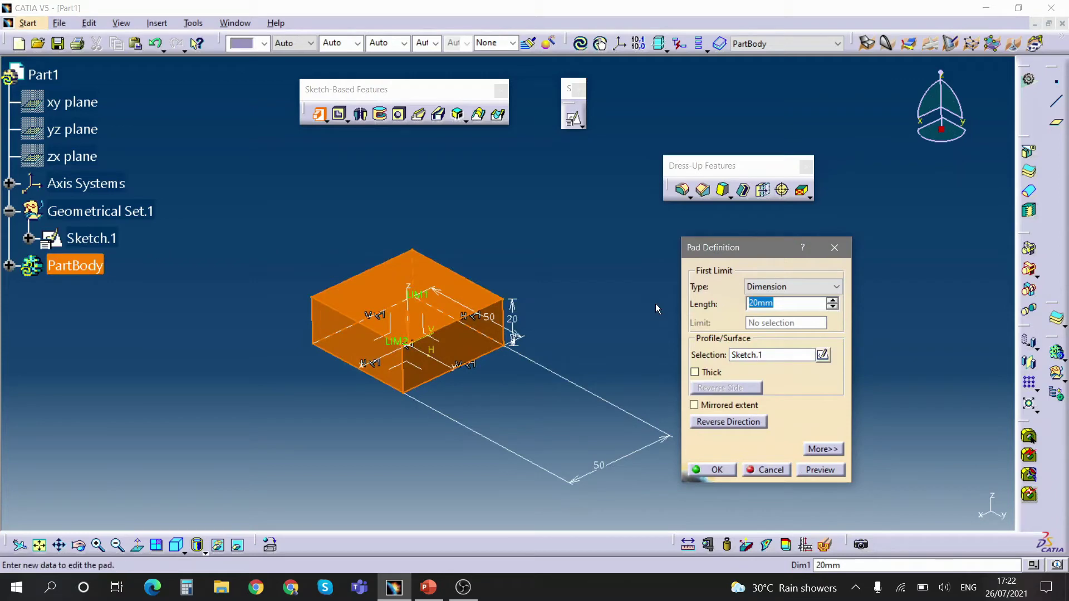
type("80")
key("Return")
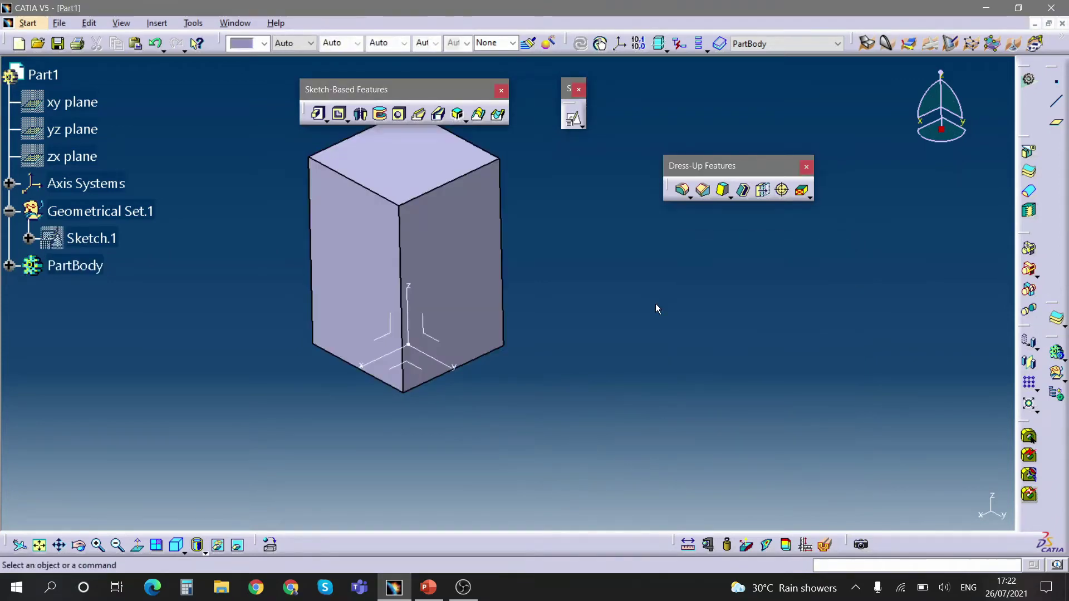
Step: Round one top edge of the block with a constant edge fillet of 5 mm radius and tangency propagation
middle_click_drag(656, 308, 605, 372)
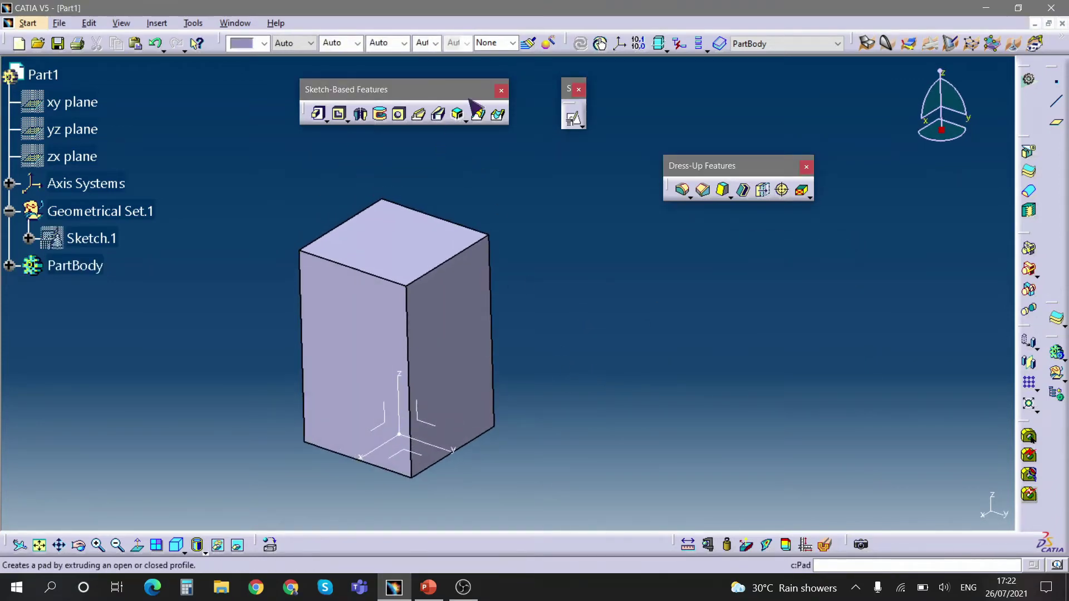
middle_click_drag(410, 248, 497, 283)
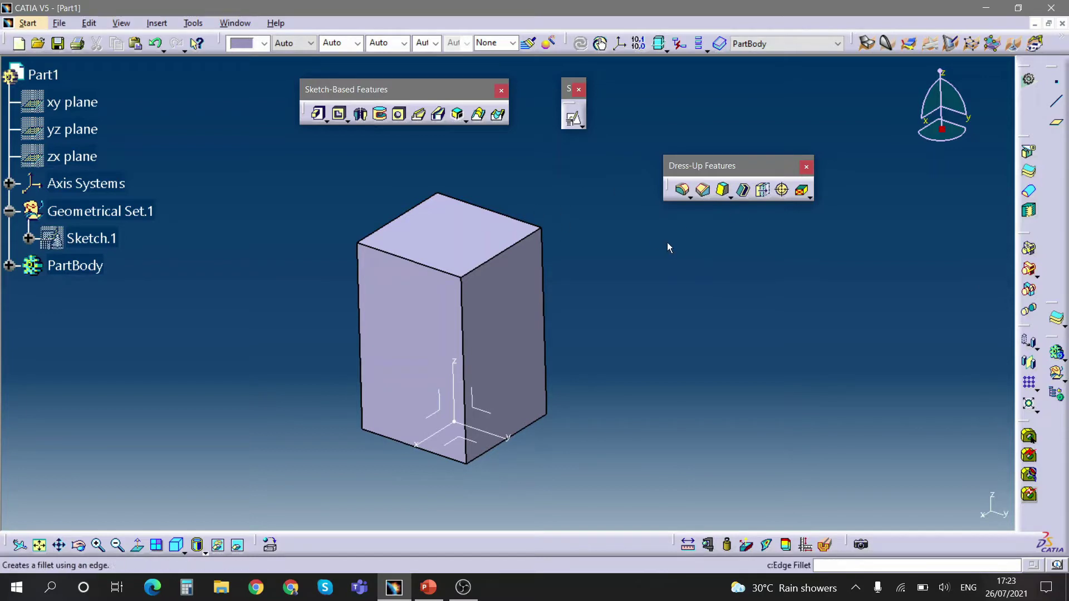
middle_click_drag(667, 245, 644, 255)
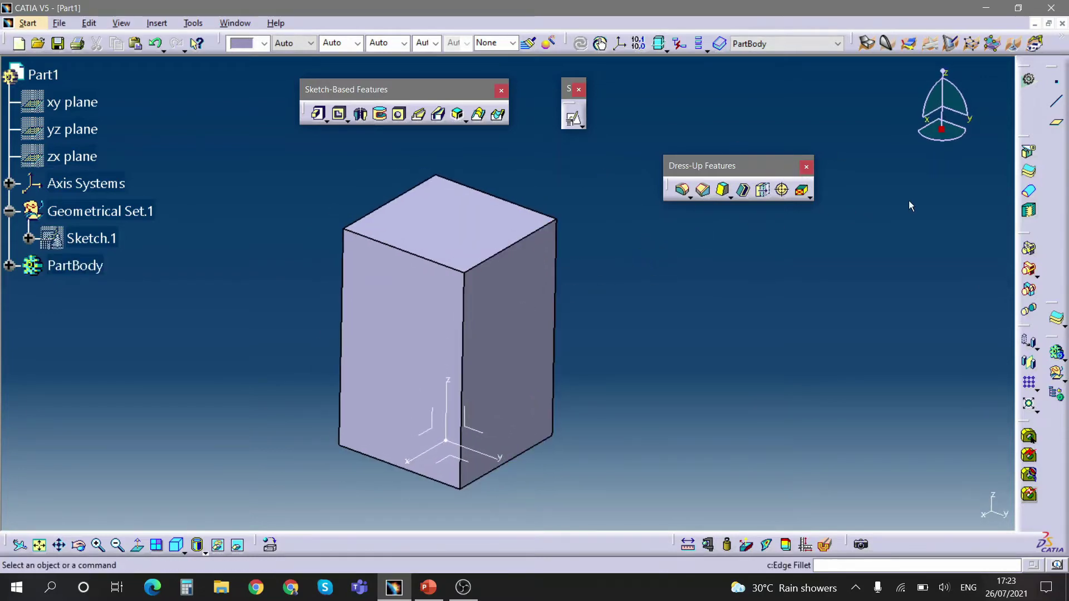
middle_click_drag(663, 255, 682, 239)
left_click(681, 190)
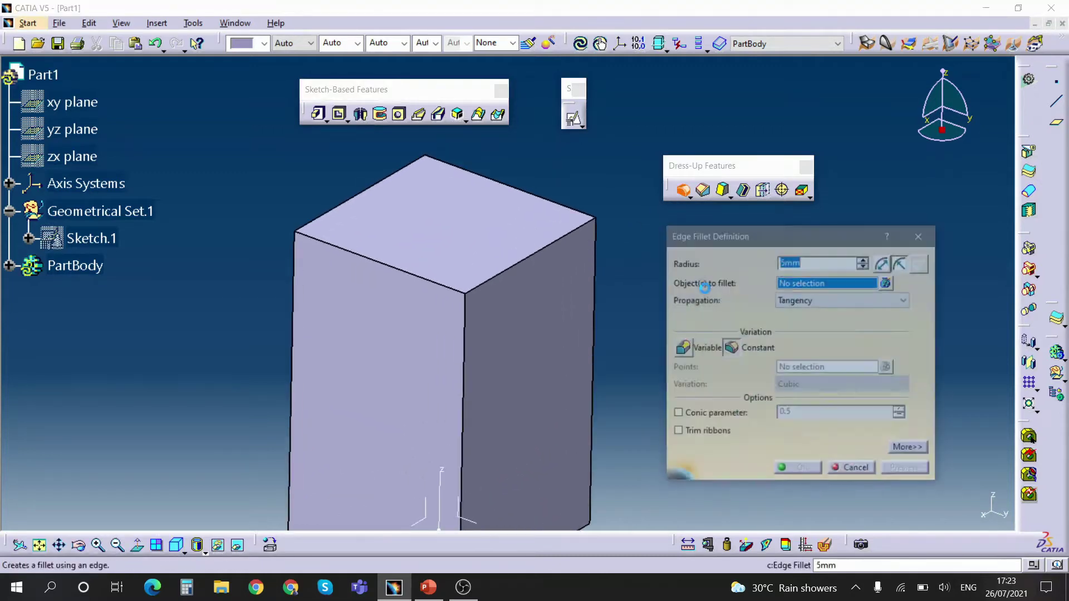
middle_click_drag(629, 310, 398, 248)
middle_click_drag(507, 245, 581, 319)
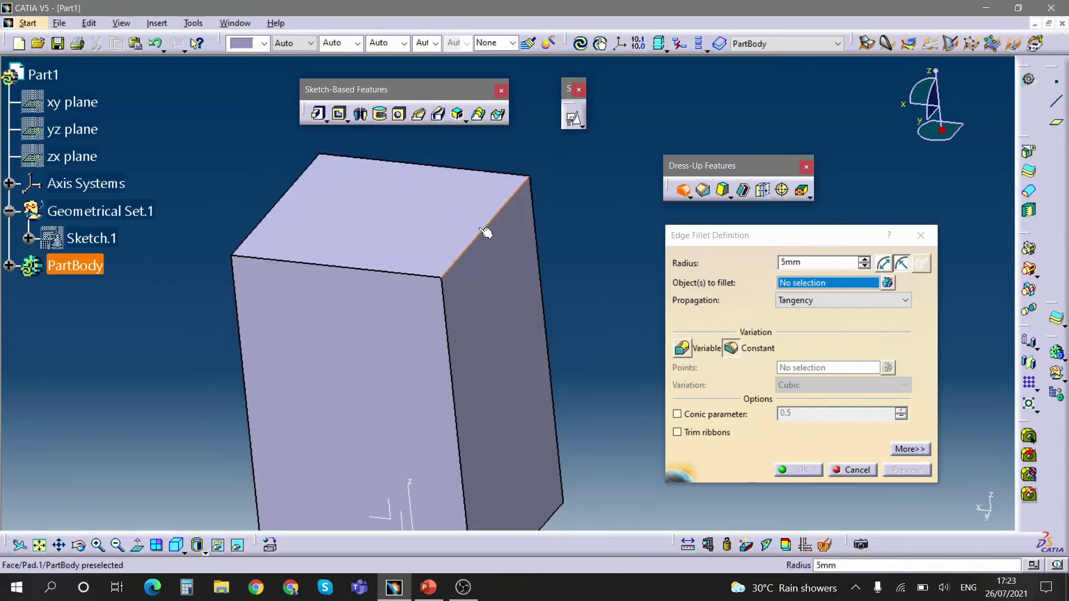
middle_click_drag(564, 289, 568, 332)
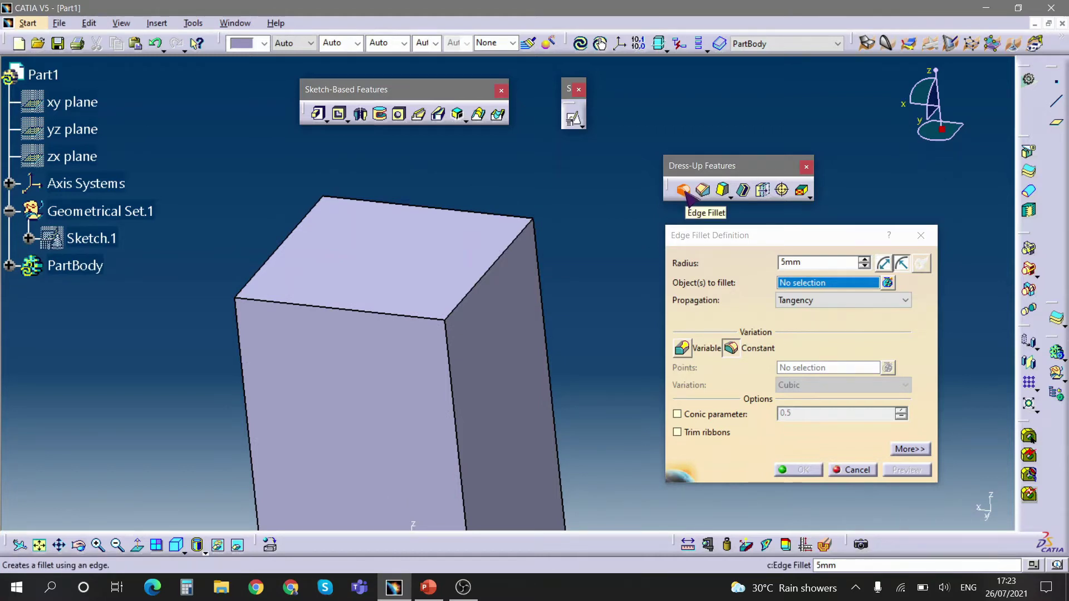
left_click(809, 265)
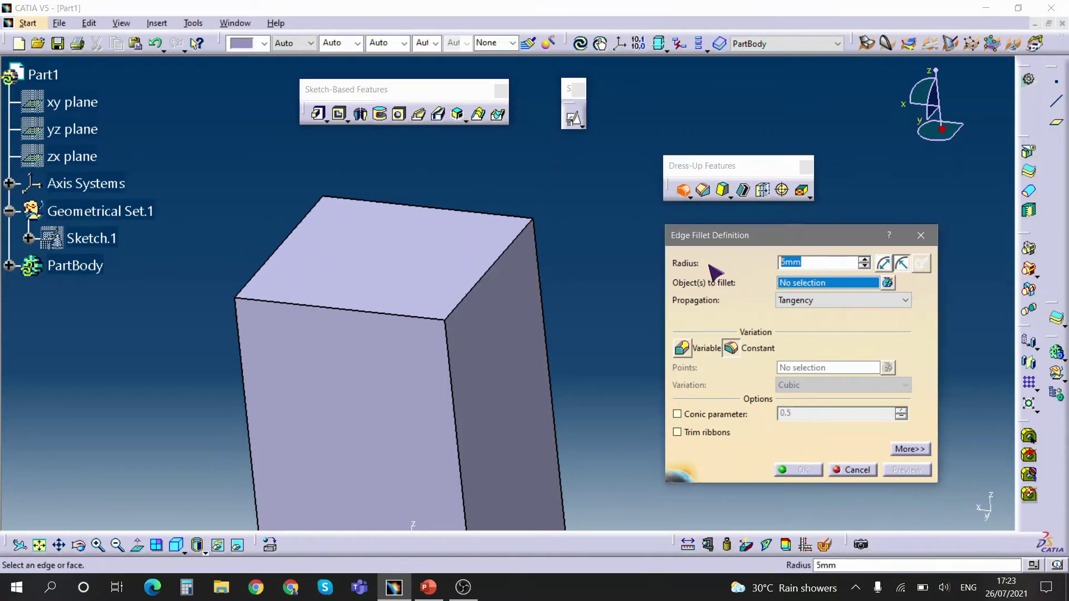
middle_click_drag(541, 274, 534, 240)
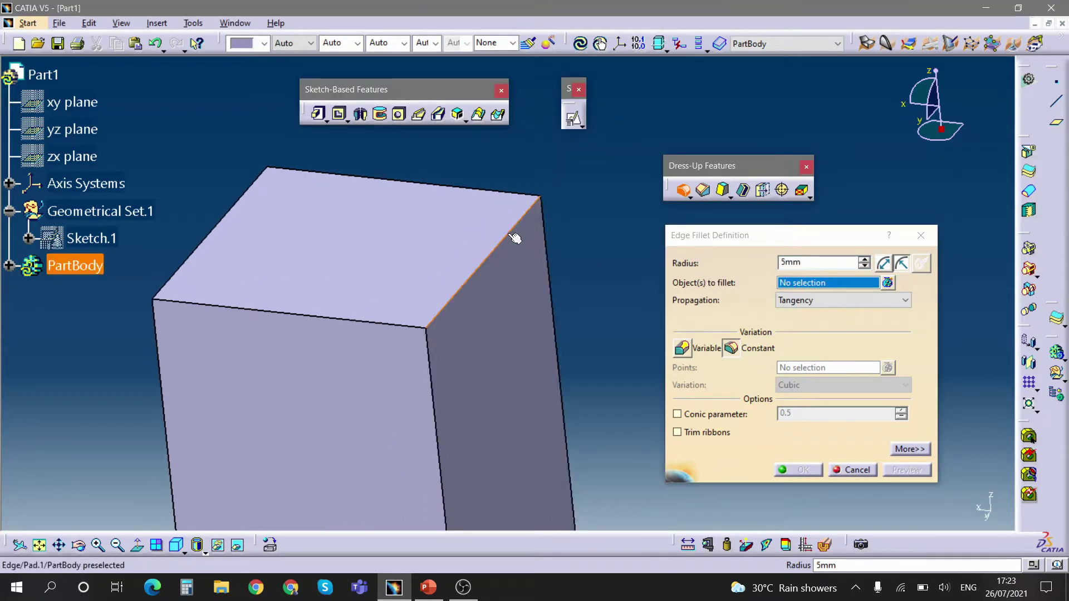
left_click(509, 233)
mouse_move(488, 272)
middle_mouse_down()
mouse_move(482, 301)
mouse_move(480, 256)
middle_mouse_up()
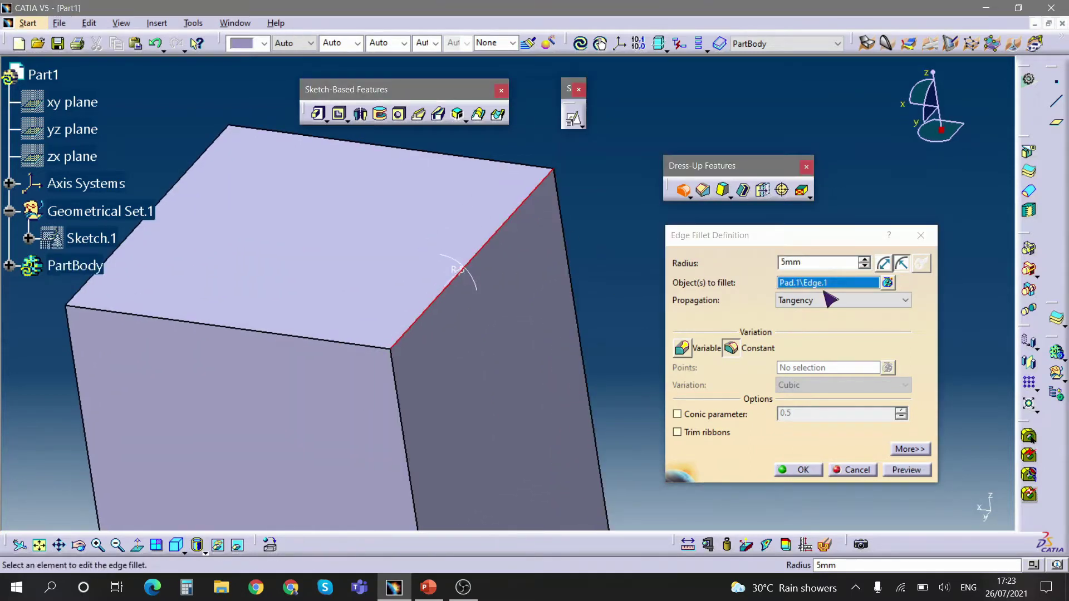
left_click(803, 268)
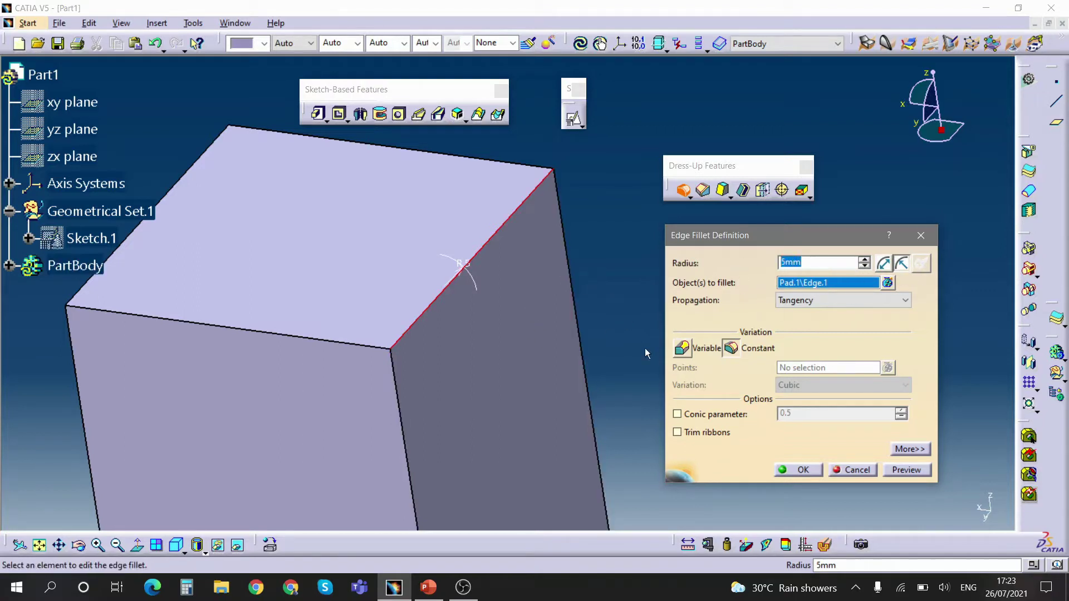
left_click(803, 470)
Step: Add a second 5 mm edge fillet to the top edge adjoining the rounded one, using tangency propagation
middle_click_drag(644, 300, 512, 340)
left_click(683, 191)
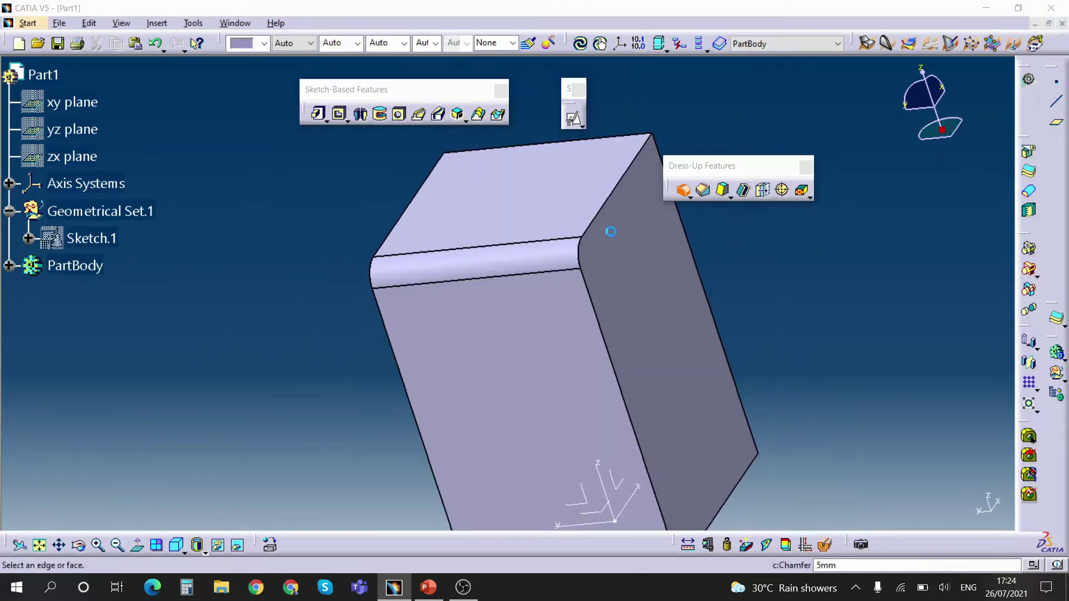
left_click(616, 185)
middle_click_drag(617, 184, 575, 232)
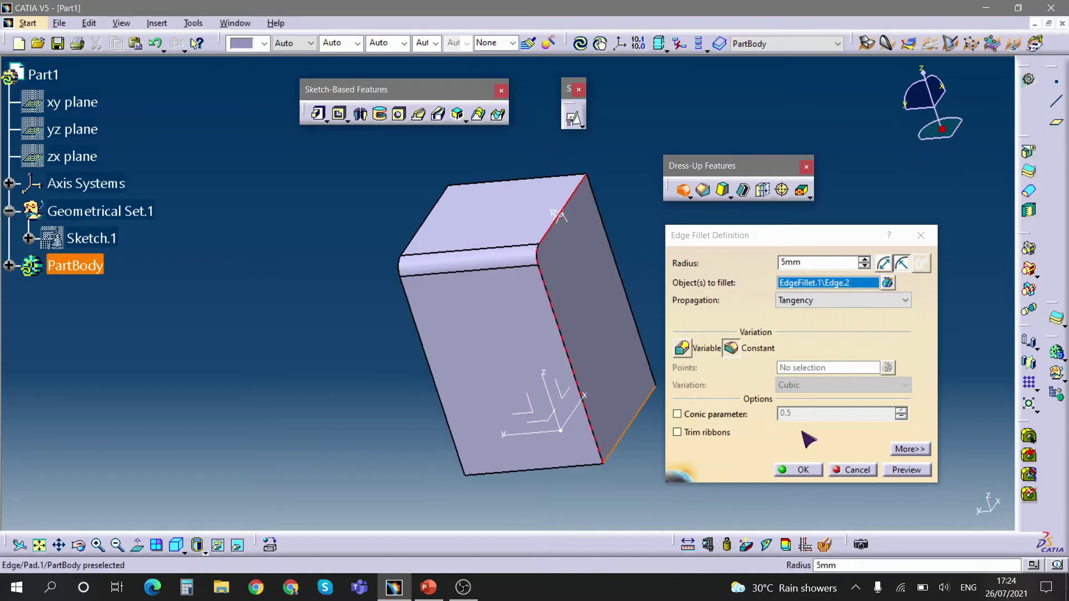
left_click(816, 470)
middle_click_drag(753, 358, 603, 303)
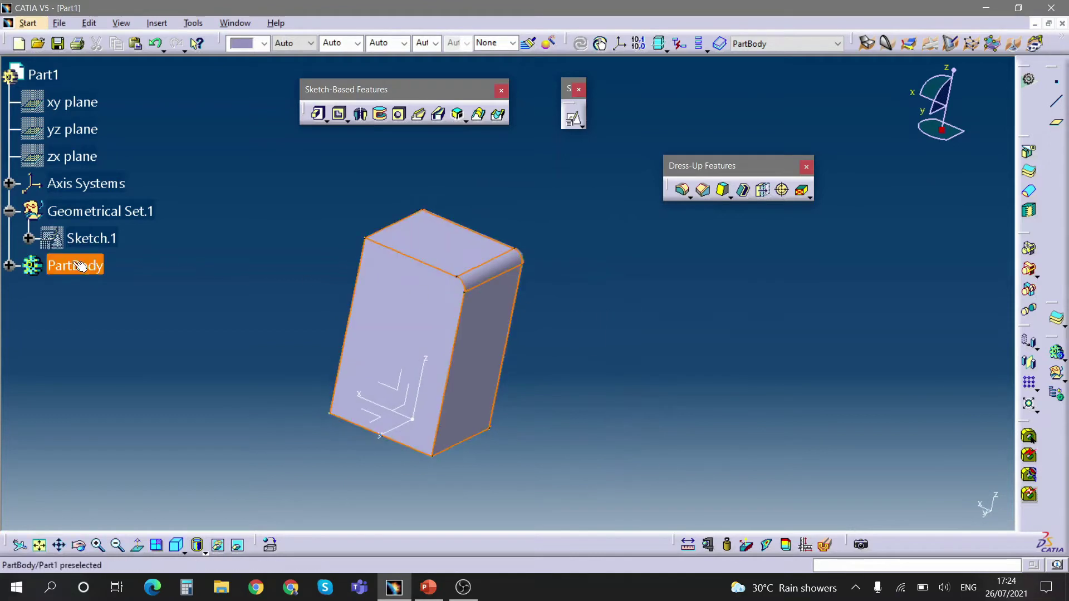
Step: Make PartBody the in-work object and delete both edge fillets from it
right_click(74, 264)
left_click(133, 362)
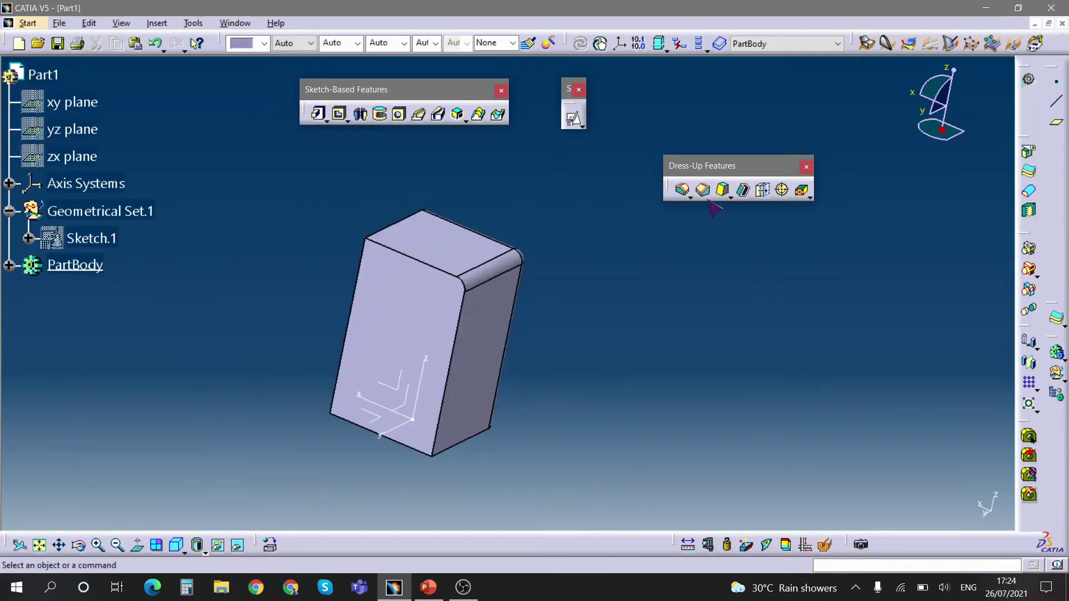
middle_click_drag(406, 382, 396, 341)
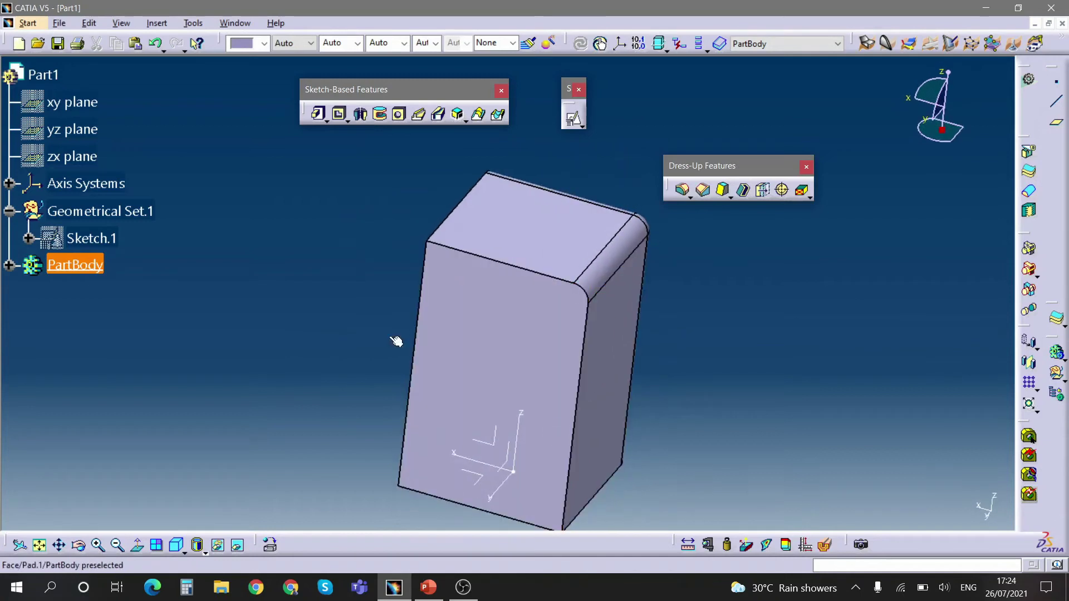
left_click(9, 265)
left_click(101, 319)
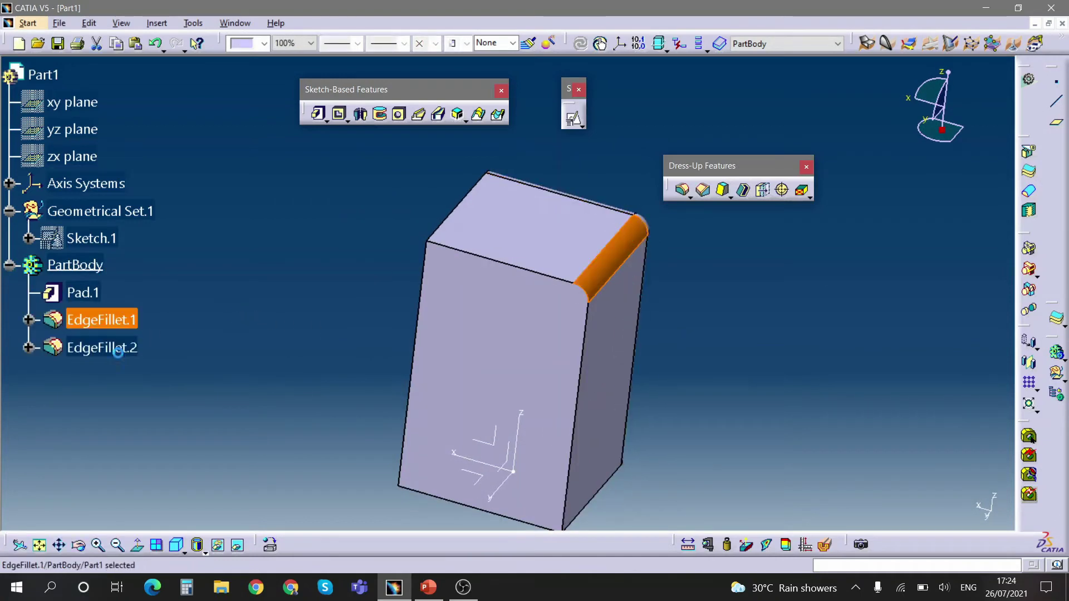
left_click(117, 349, "ctrl")
key("Delete")
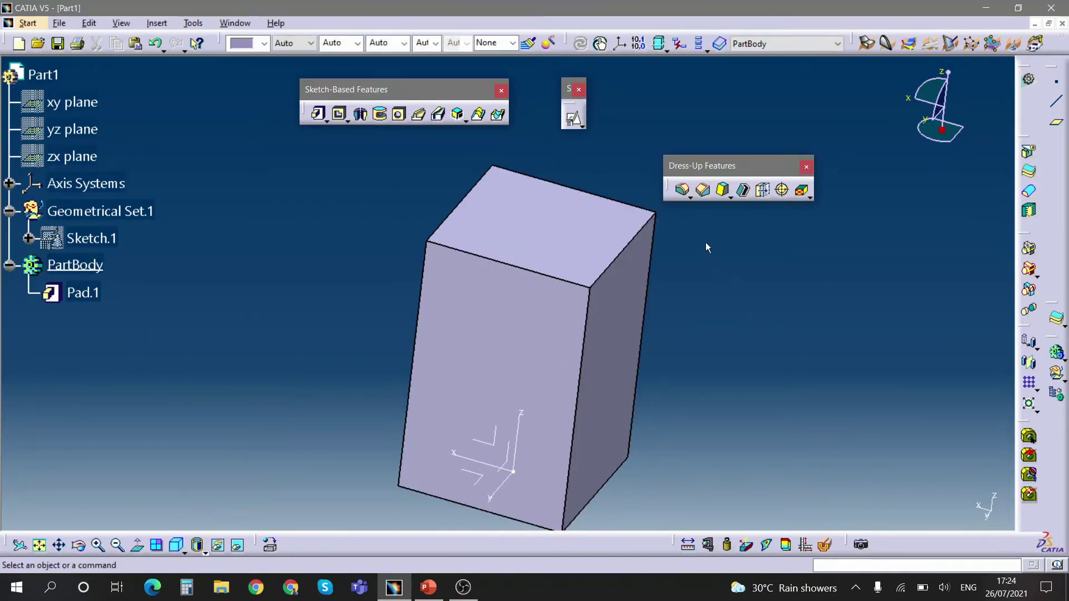
Step: Chamfer one top edge of the block in Length1/Angle mode with a 5 mm length and a 45-degree angle
left_click(706, 197)
middle_click_drag(625, 338, 562, 275)
left_click(581, 274)
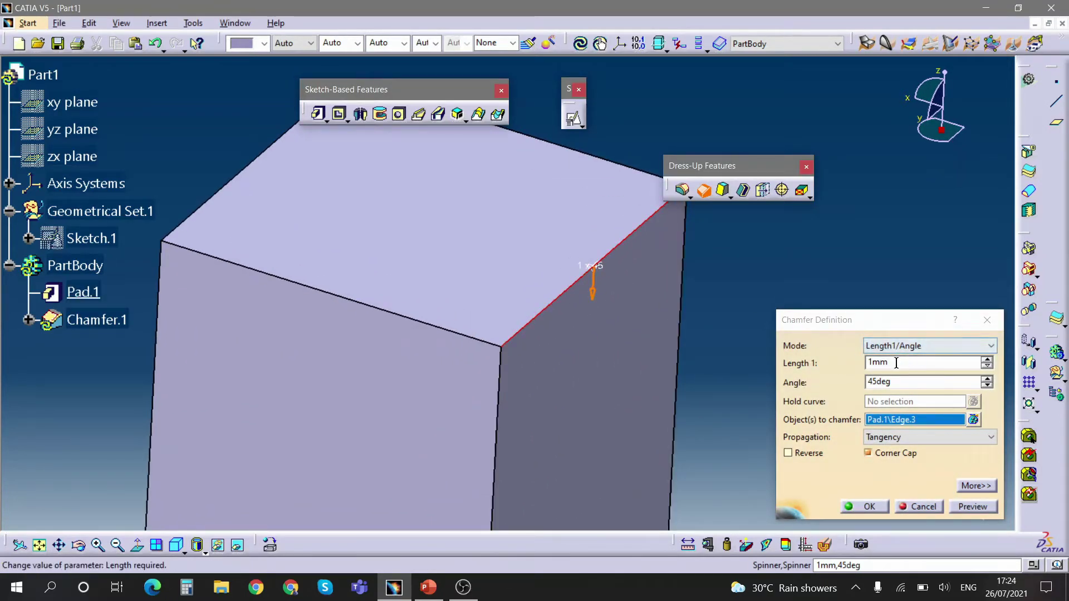
middle_click_drag(547, 325, 568, 304)
left_click(815, 364)
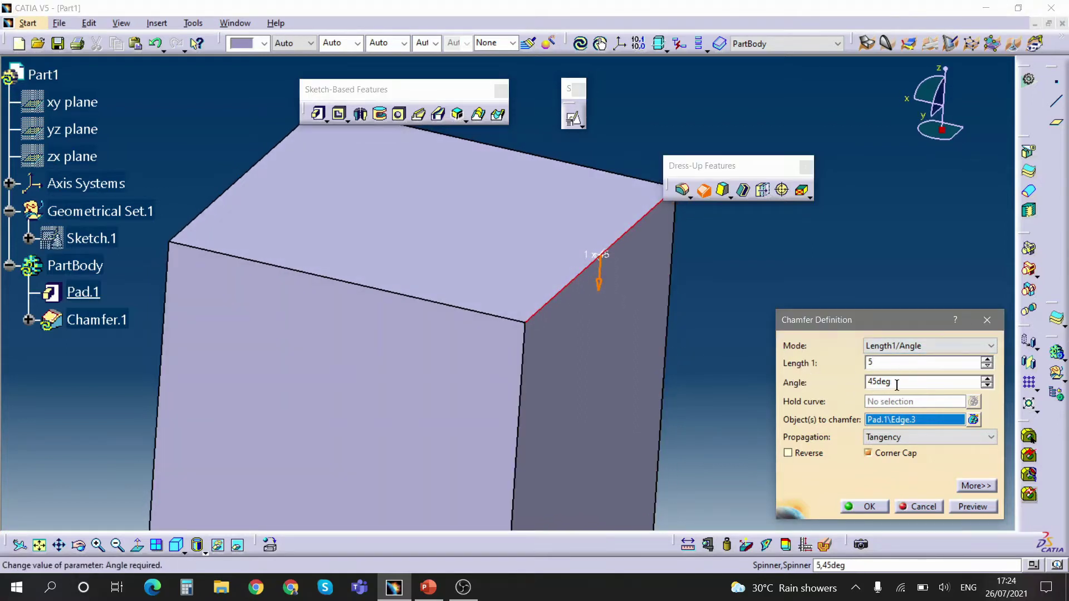
middle_click_drag(606, 368, 580, 336)
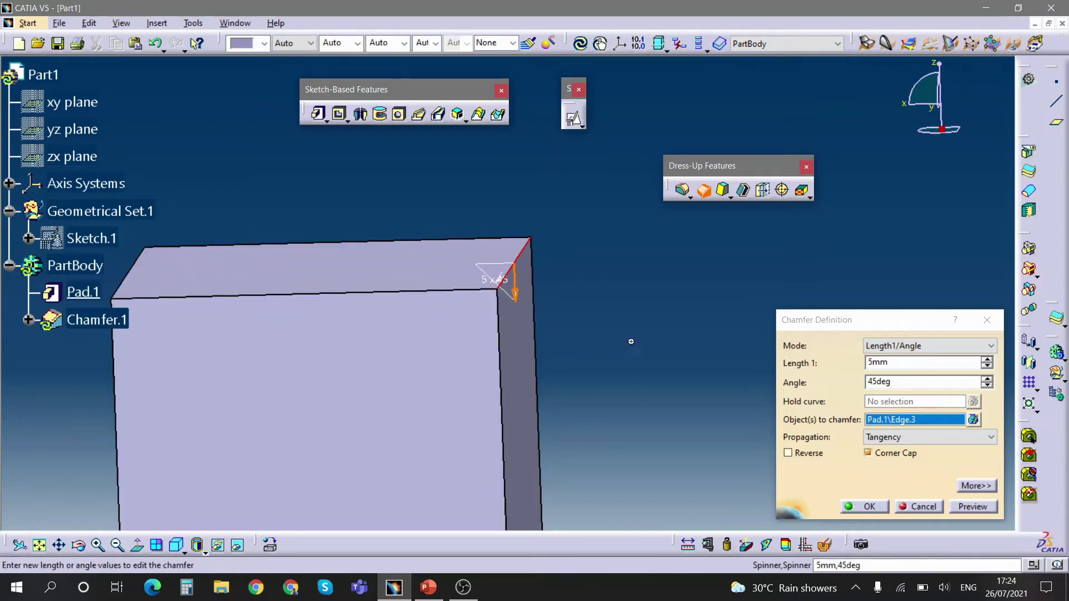
middle_click_drag(696, 418, 699, 394, "ctrl")
left_click(868, 507)
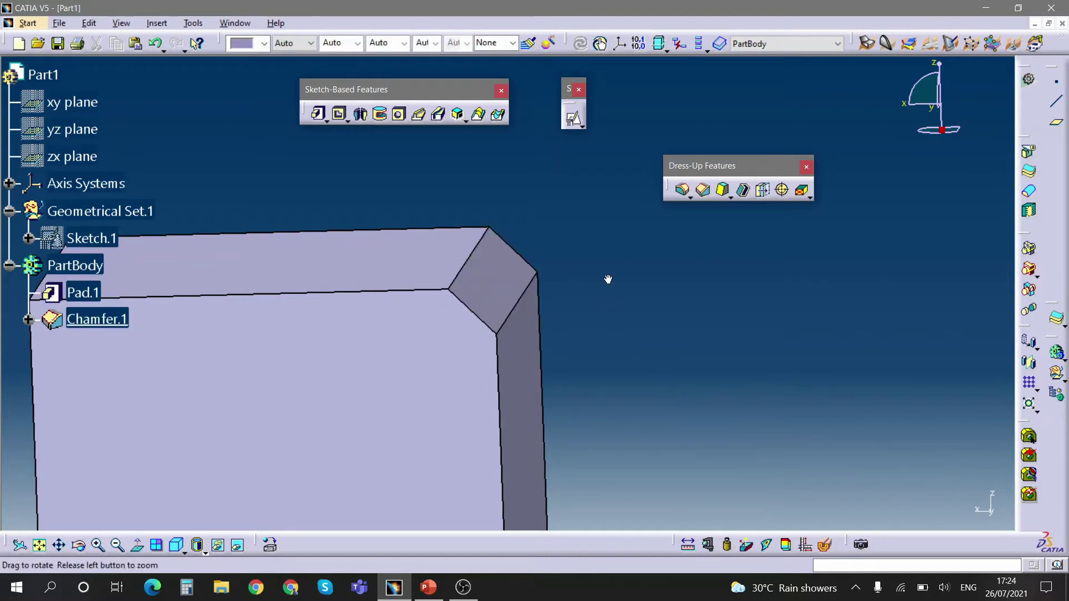
Step: Redefine the top-edge chamfer in Length1/Length2 mode with Length 1 of 10 mm and Length 2 of 5 mm
middle_click_drag(606, 279, 574, 357)
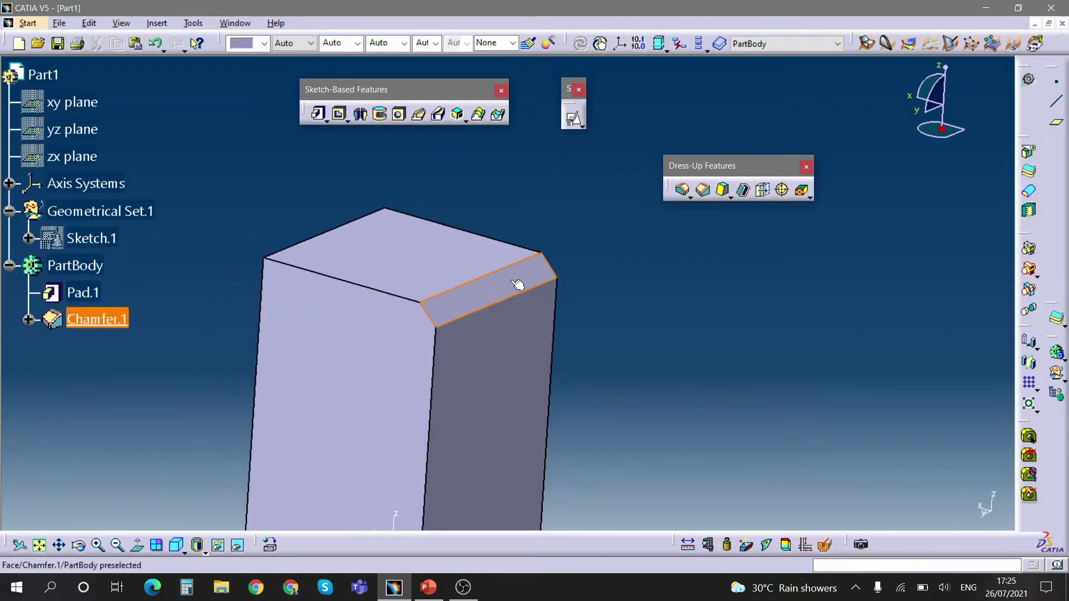
double_click(488, 291)
left_click(927, 345)
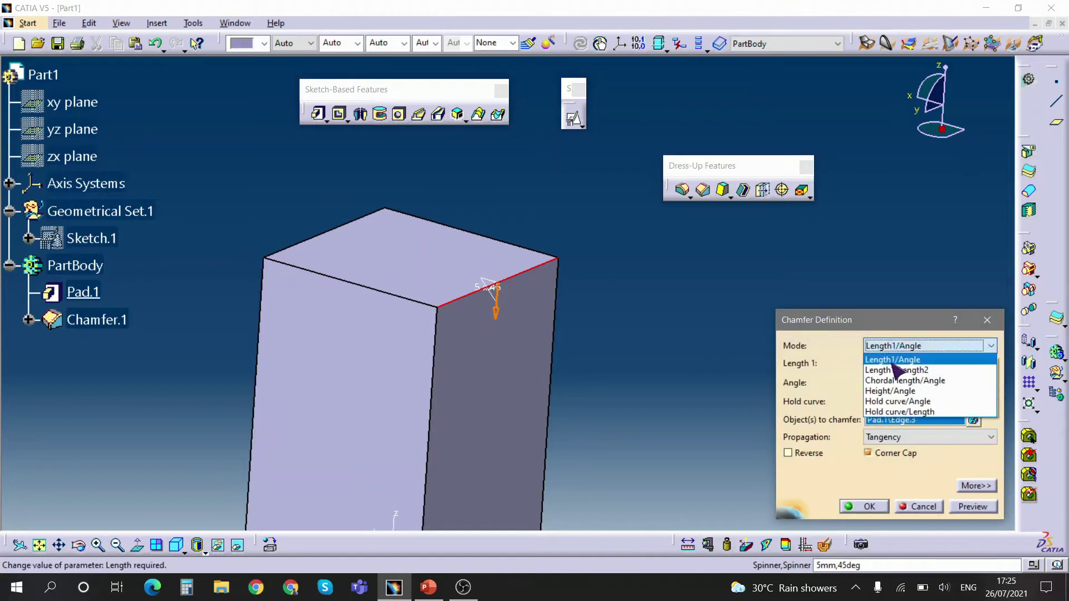
left_click(887, 365)
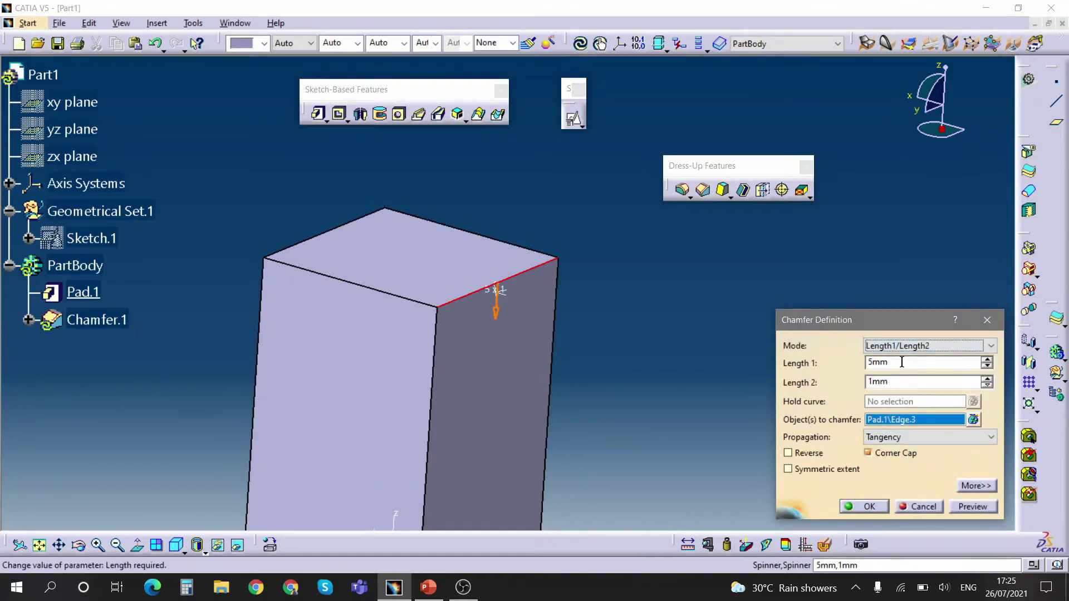
middle_click_drag(590, 358, 618, 356)
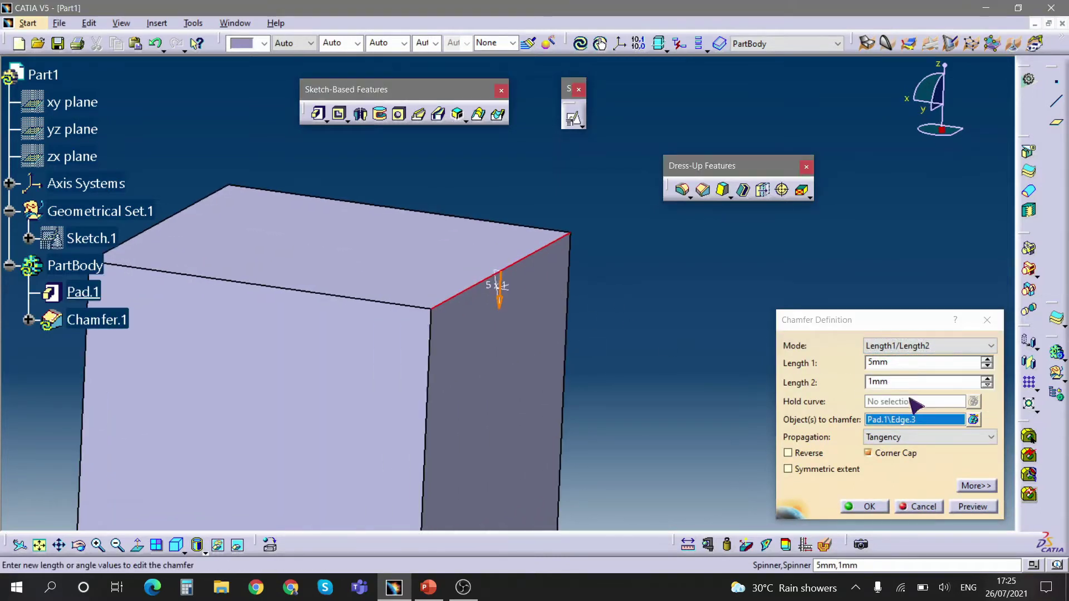
double_click(896, 362)
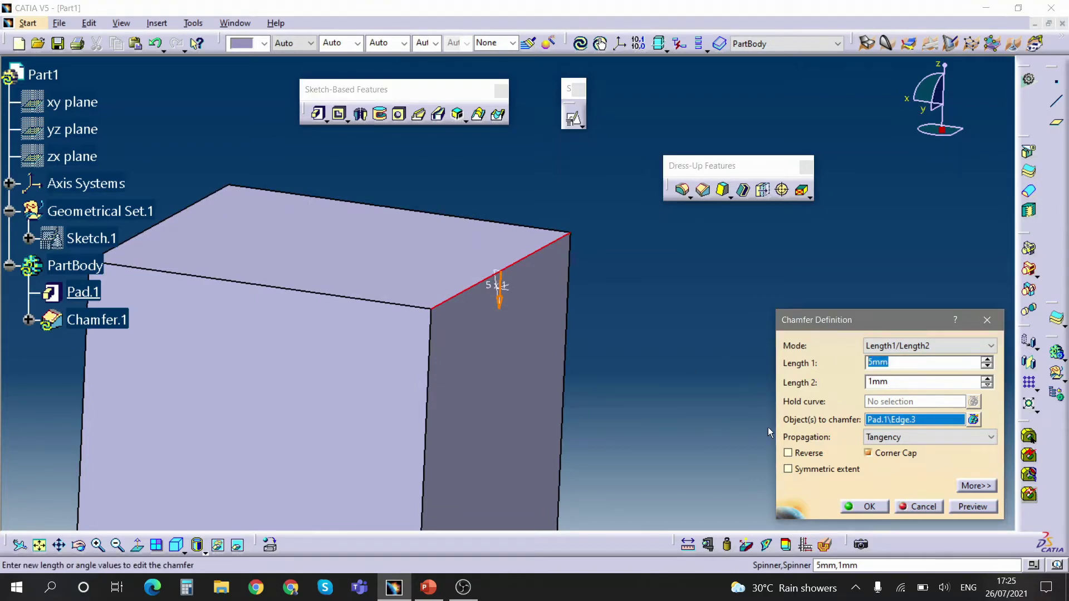
type("10mm,")
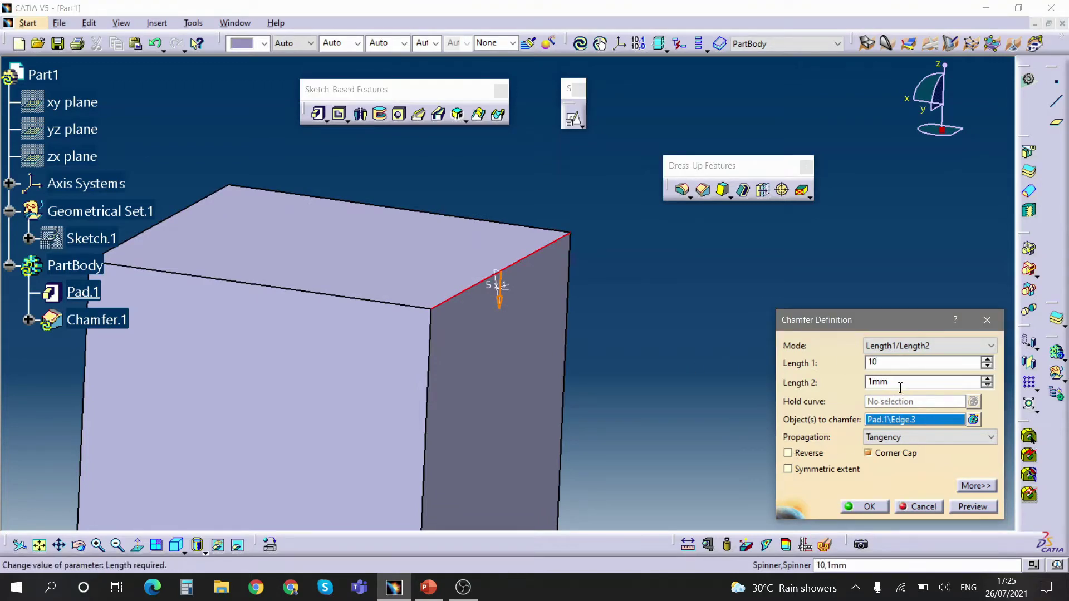
type("5")
left_click(971, 506)
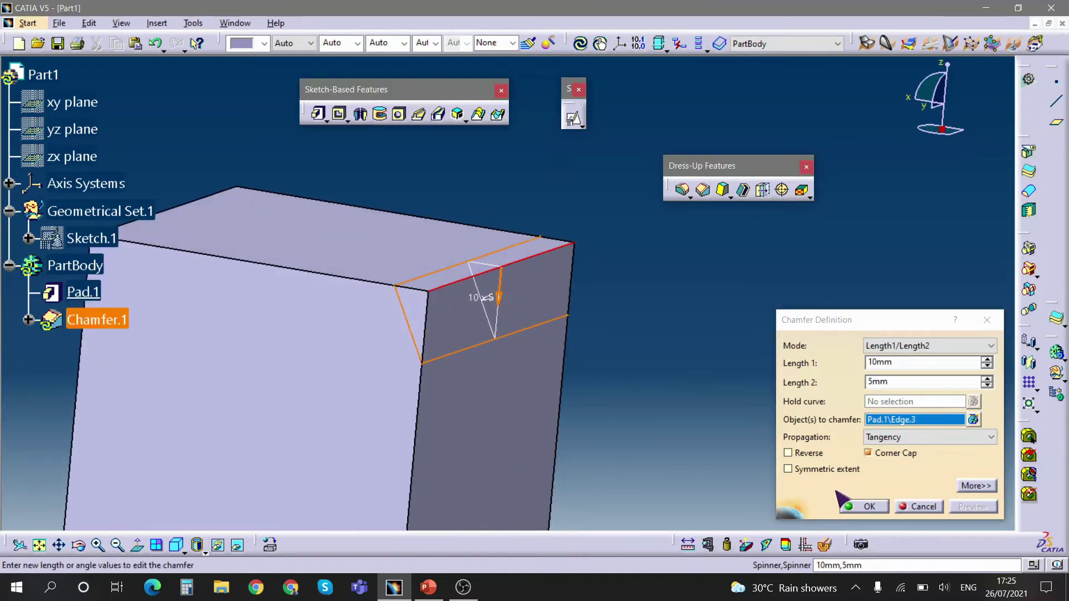
left_click(862, 506)
Step: Delete the chamfer from the block's top edge
middle_click_drag(651, 401, 522, 254)
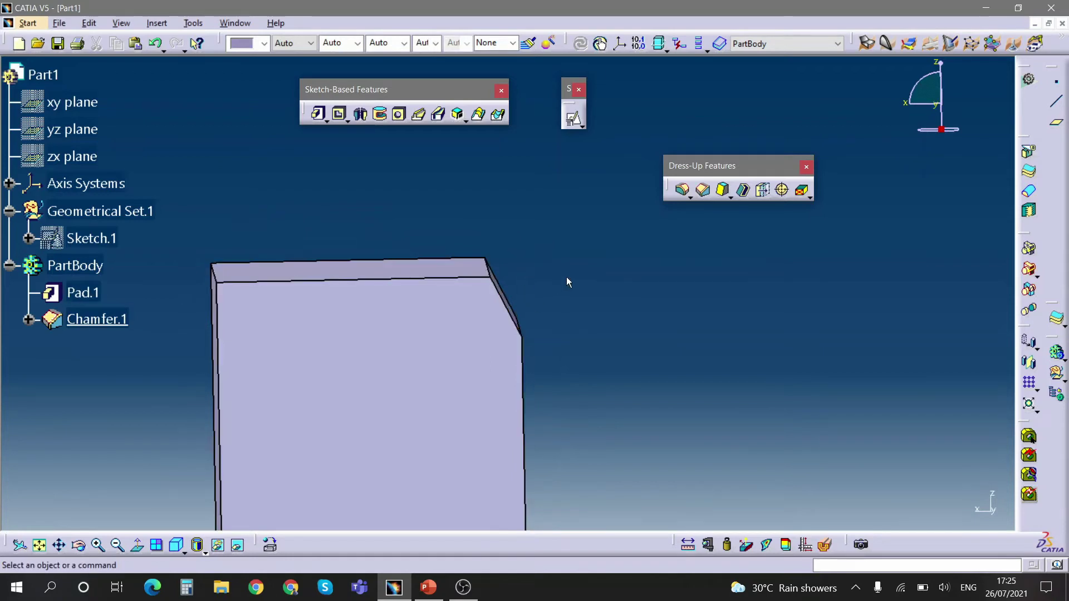
middle_click_drag(566, 281, 458, 312)
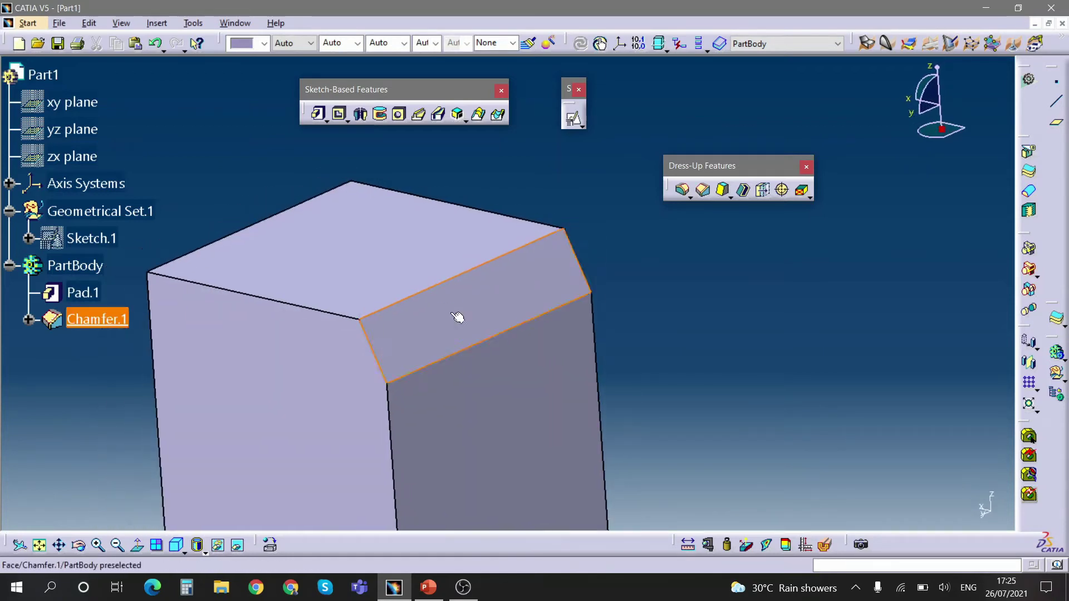
left_click(458, 312)
key("Delete")
key("Return")
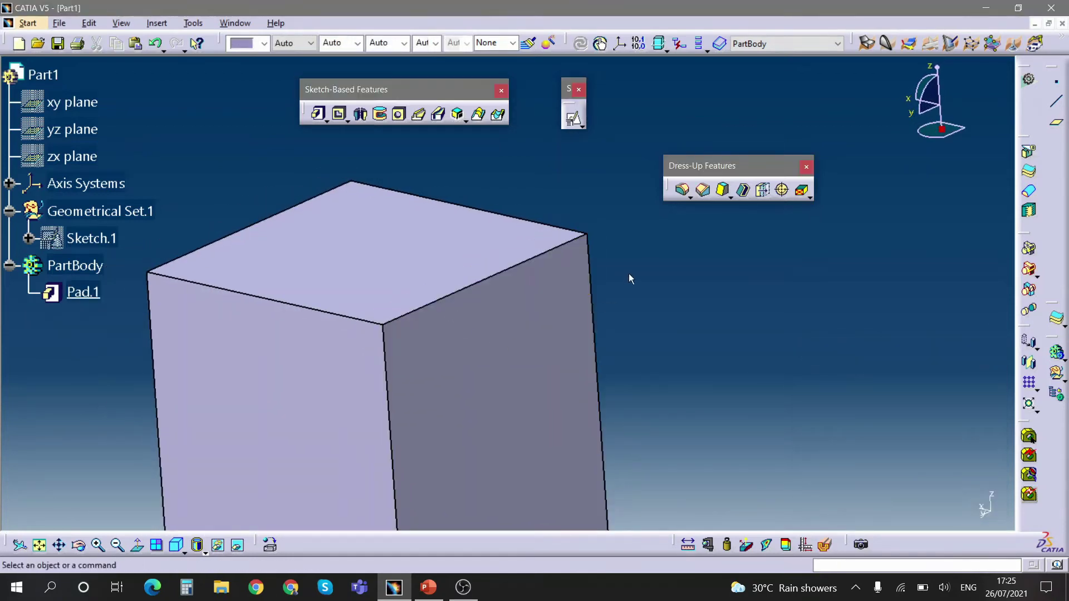
middle_click_drag(629, 273, 733, 238)
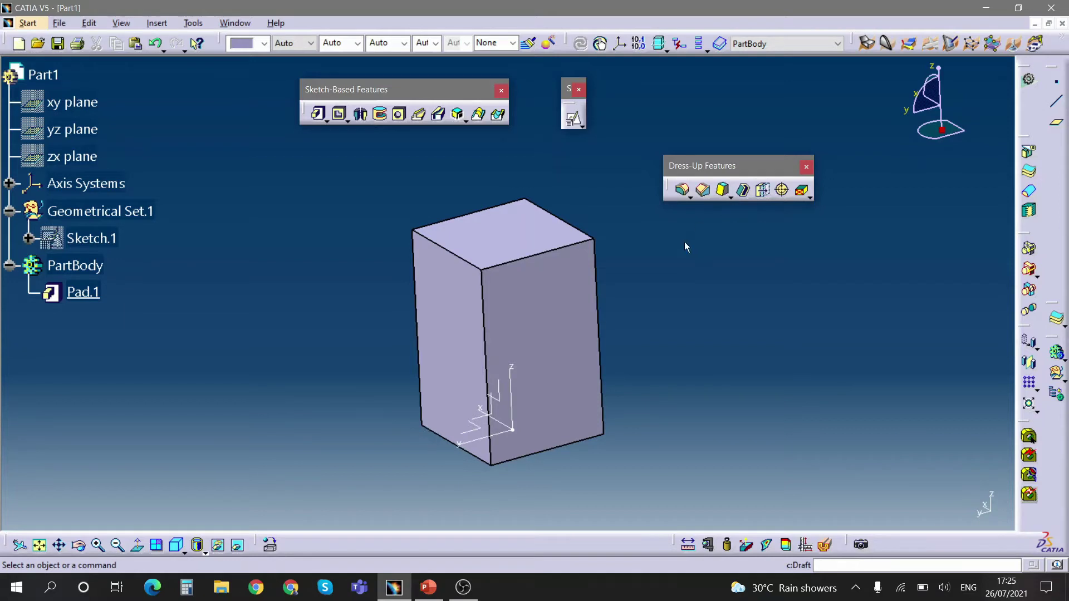
middle_click_drag(644, 341, 511, 342)
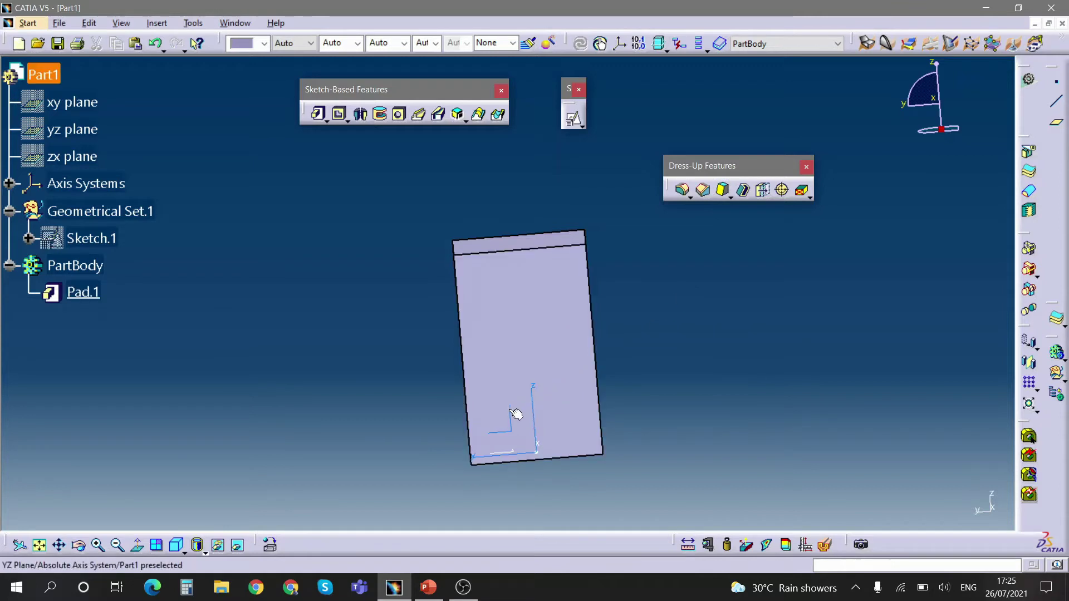
middle_click_drag(602, 399, 498, 323)
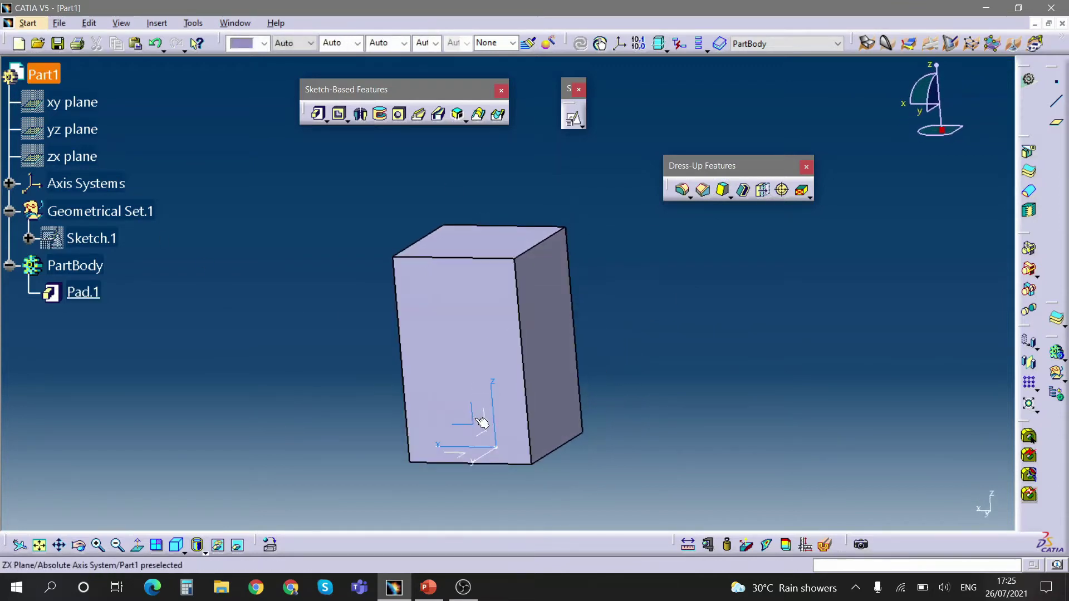
left_click(511, 428)
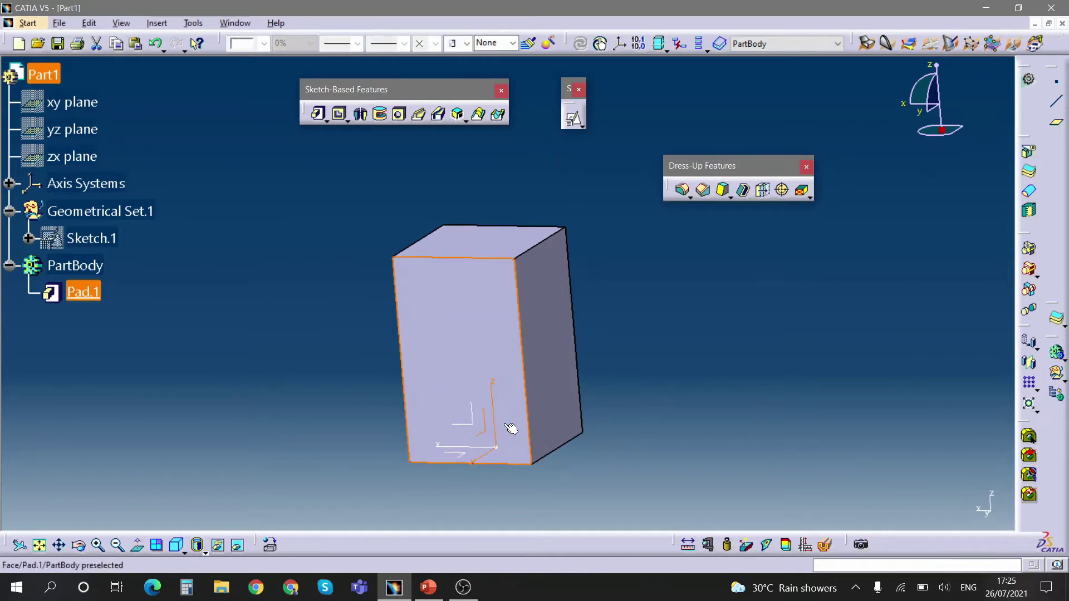
left_click(525, 384)
middle_click_drag(612, 391, 534, 349)
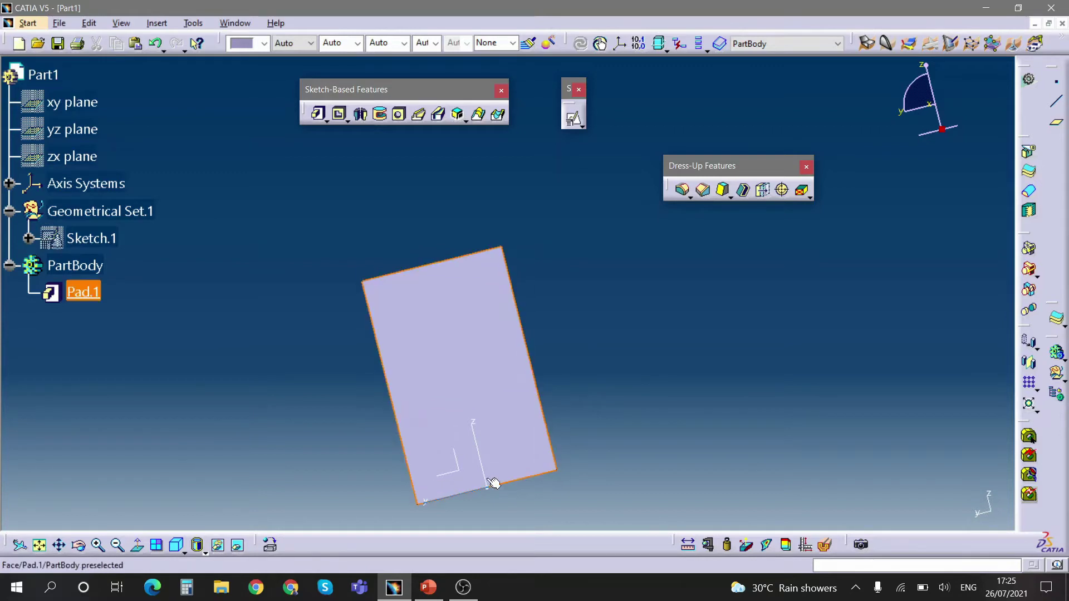
middle_click_drag(621, 367, 555, 334)
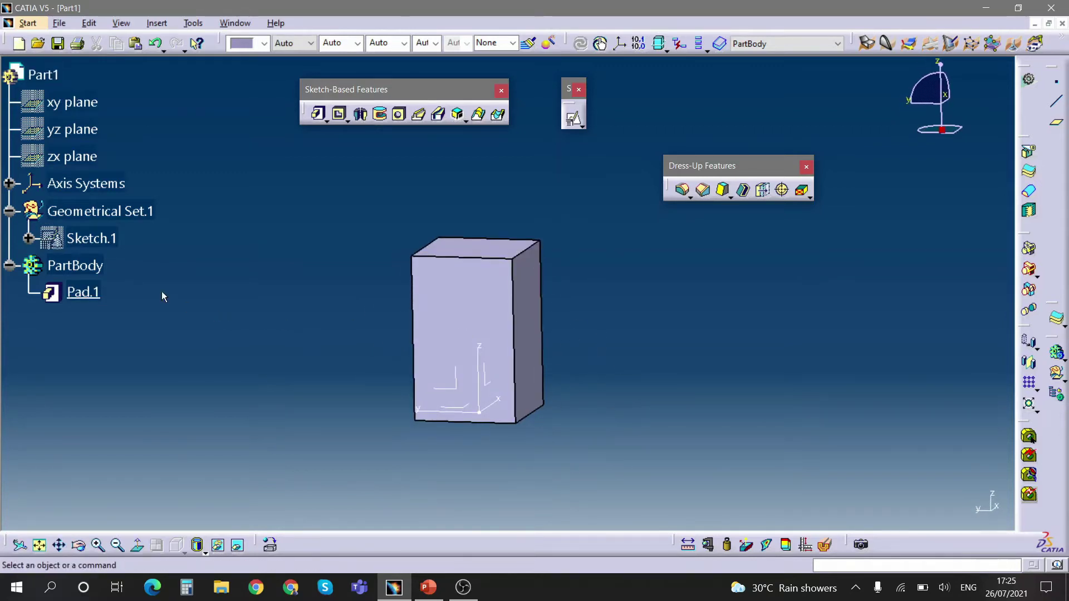
Step: Make PartBody the in-work object
left_click(76, 265)
right_click(75, 265)
left_click(153, 363)
left_click(322, 310)
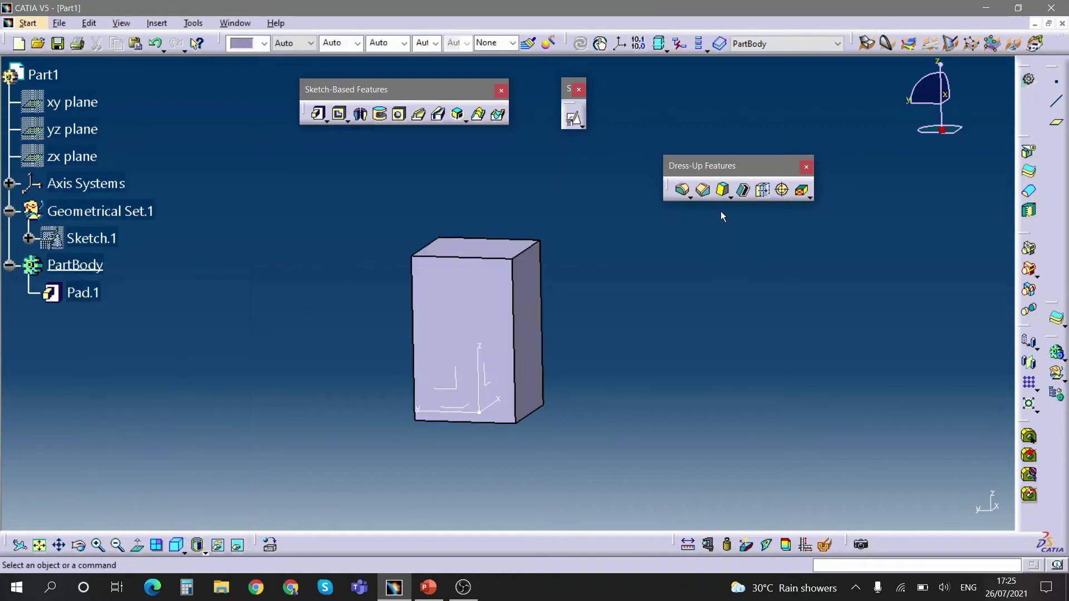
left_click(723, 191)
middle_click_drag(613, 298, 619, 234)
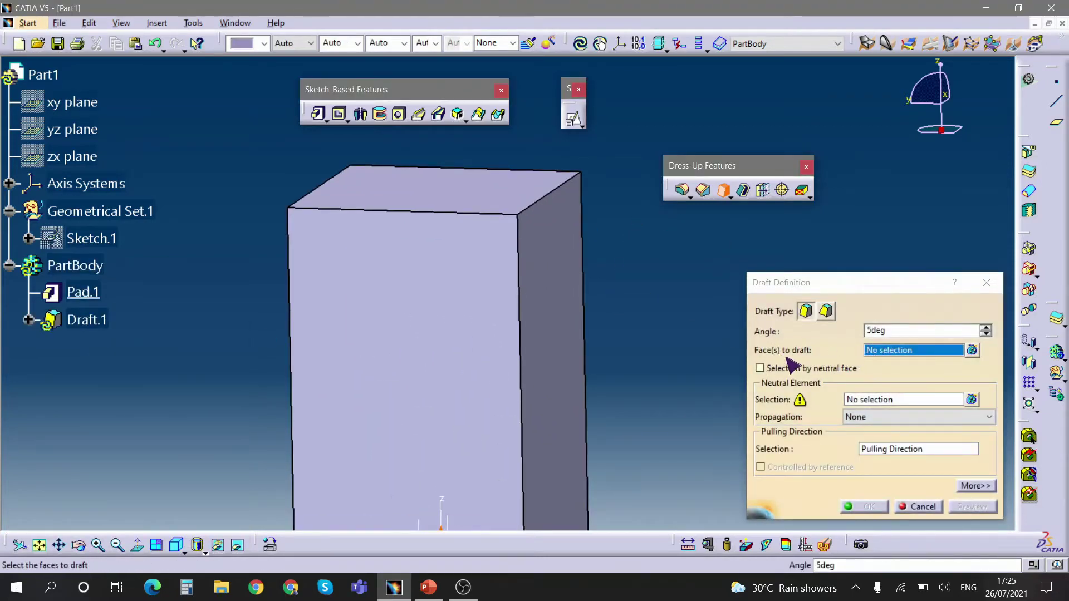
middle_click_drag(591, 340, 555, 318)
middle_click_drag(665, 311, 648, 334, "ctrl")
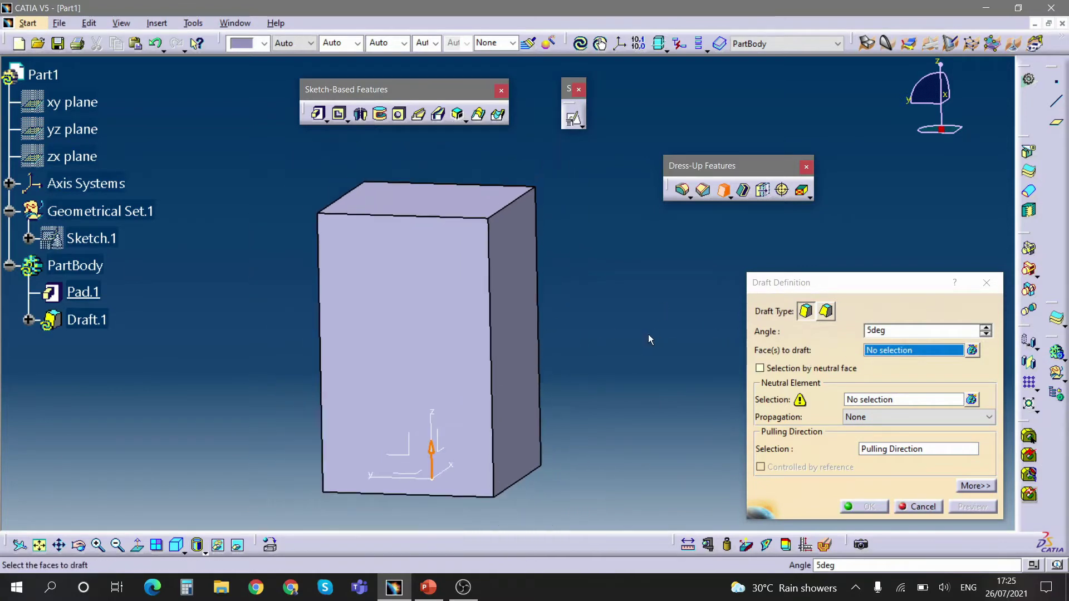
left_click(531, 302)
middle_click_drag(564, 325, 591, 399)
left_click(672, 321)
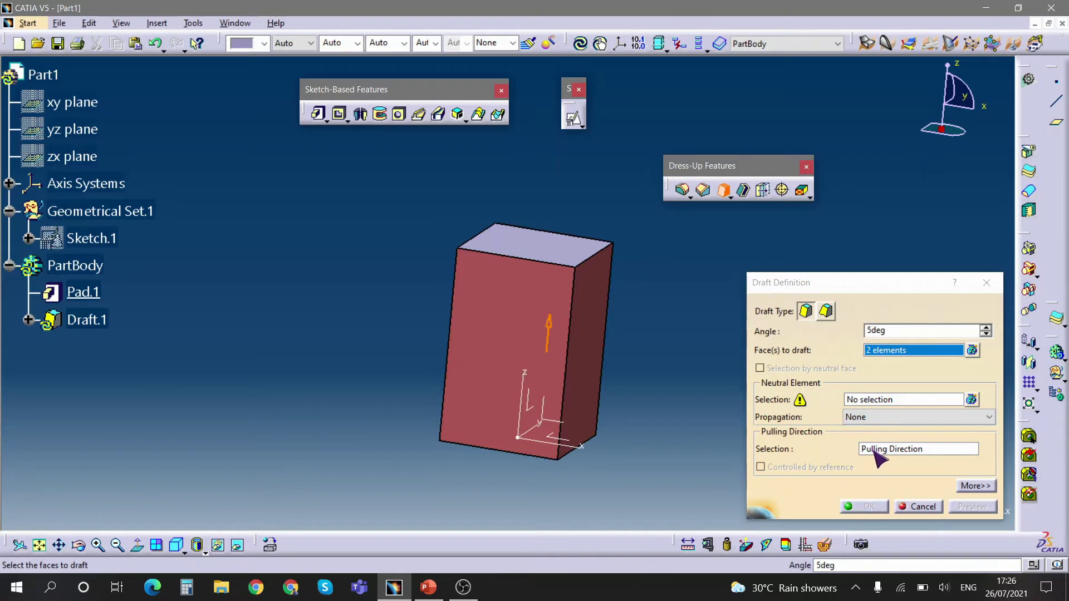
left_click(887, 401)
middle_click_drag(638, 305, 579, 283)
left_click(521, 248)
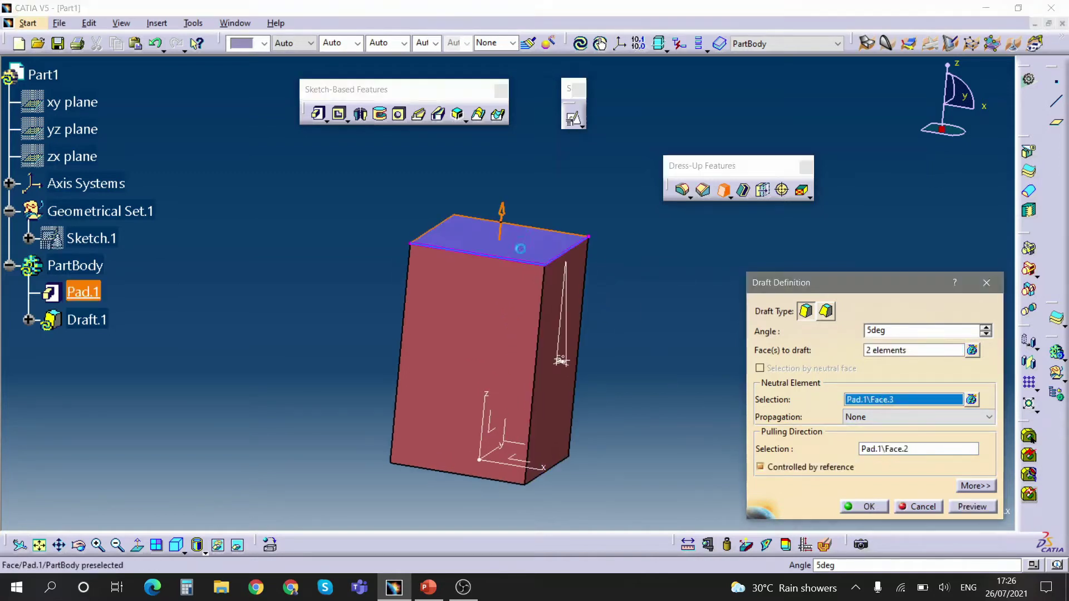
middle_click_drag(504, 273, 553, 236)
middle_click_drag(559, 343, 570, 330)
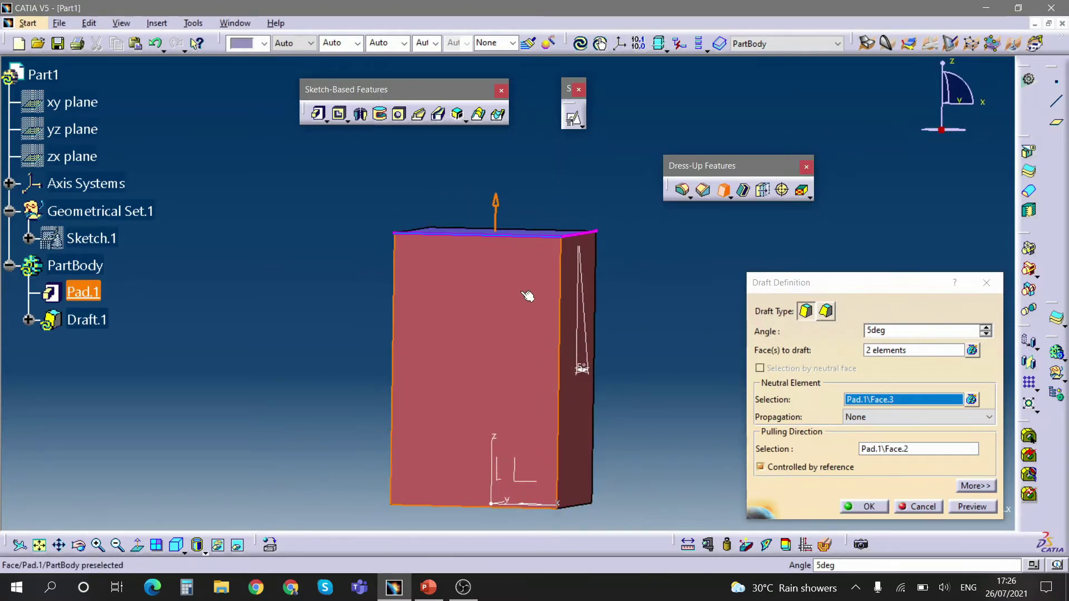
middle_click_drag(673, 446, 622, 415)
middle_click_drag(461, 369, 472, 344)
left_click(972, 506)
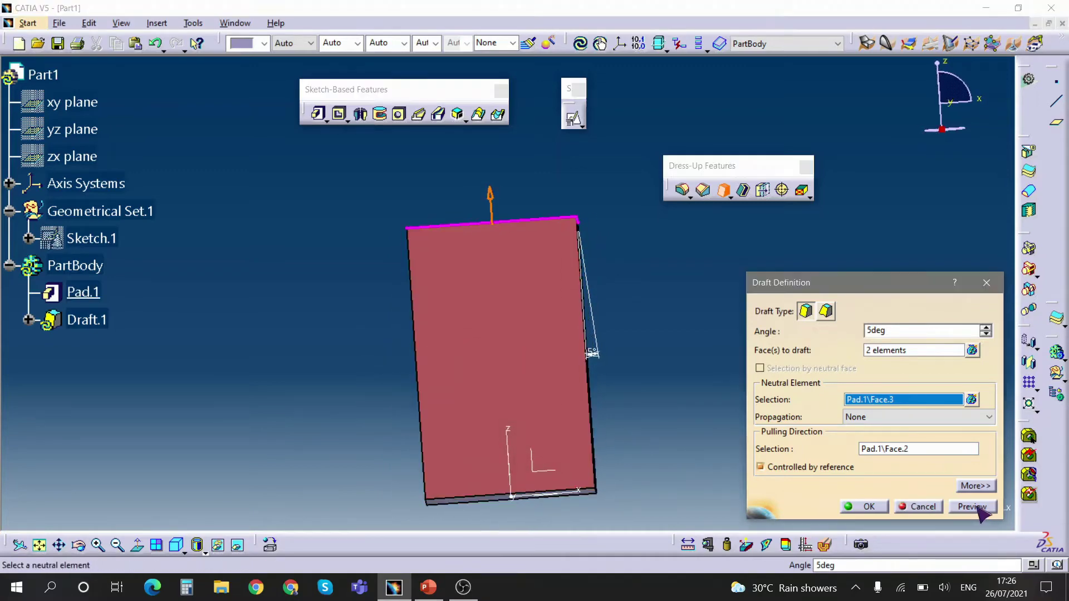
middle_click_drag(579, 423, 539, 279)
key("Escape")
Step: Draft one side face of the block by 5 degrees, using the top face as the neutral element
left_click(723, 191)
left_click(492, 313)
left_click(860, 400)
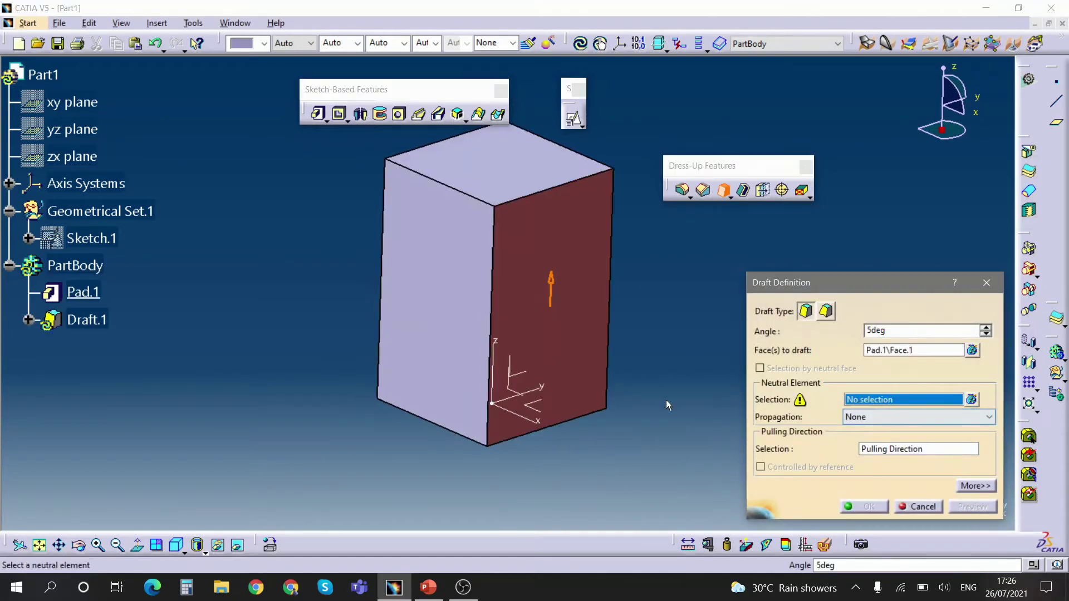
left_click(509, 182)
middle_click_drag(509, 183, 608, 325)
left_click(960, 507)
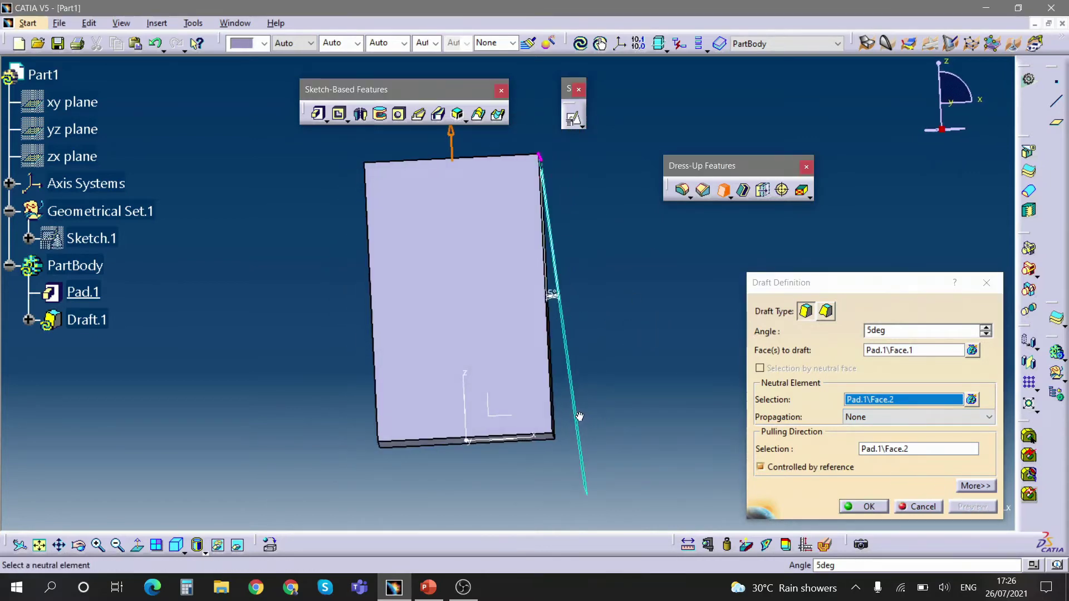
left_click(502, 417)
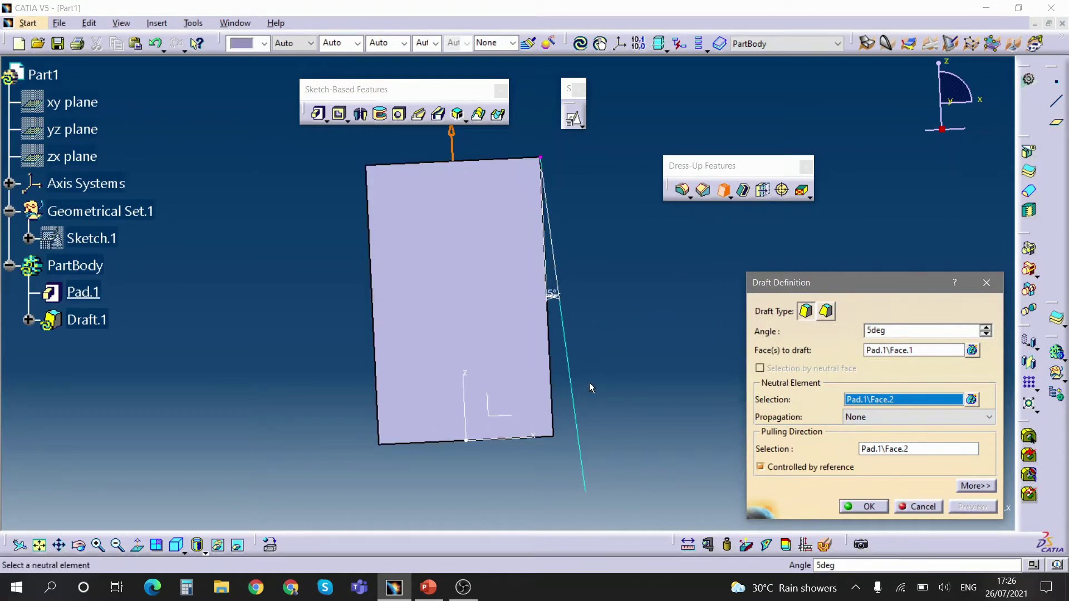
middle_click_drag(625, 336, 631, 315)
left_click(879, 508)
left_click(878, 507)
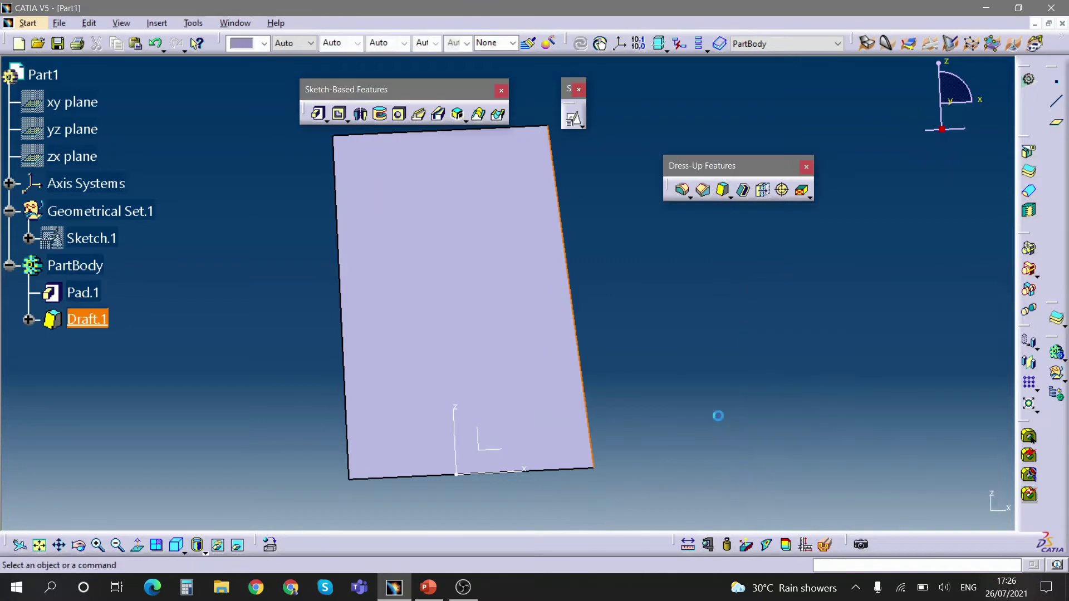
Step: Set up and preview a 5-degree draft on the side face opposite the drafted one, with the bottom face as the neutral element
middle_click_drag(716, 415, 490, 486)
left_click(724, 191)
left_click(467, 285)
left_click(891, 399)
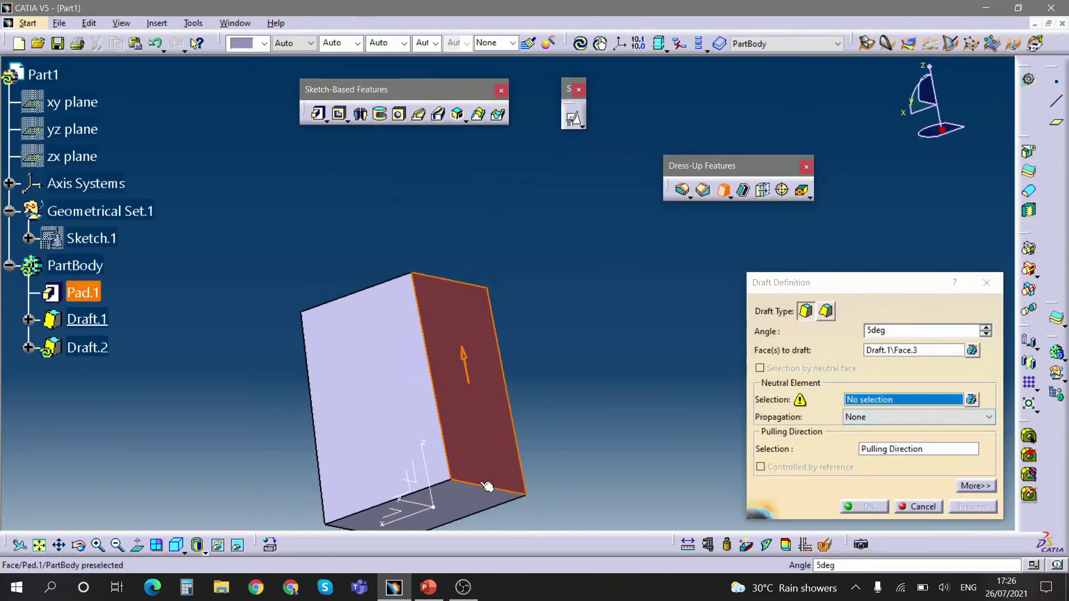
left_click(489, 488)
middle_click_drag(522, 371, 512, 327)
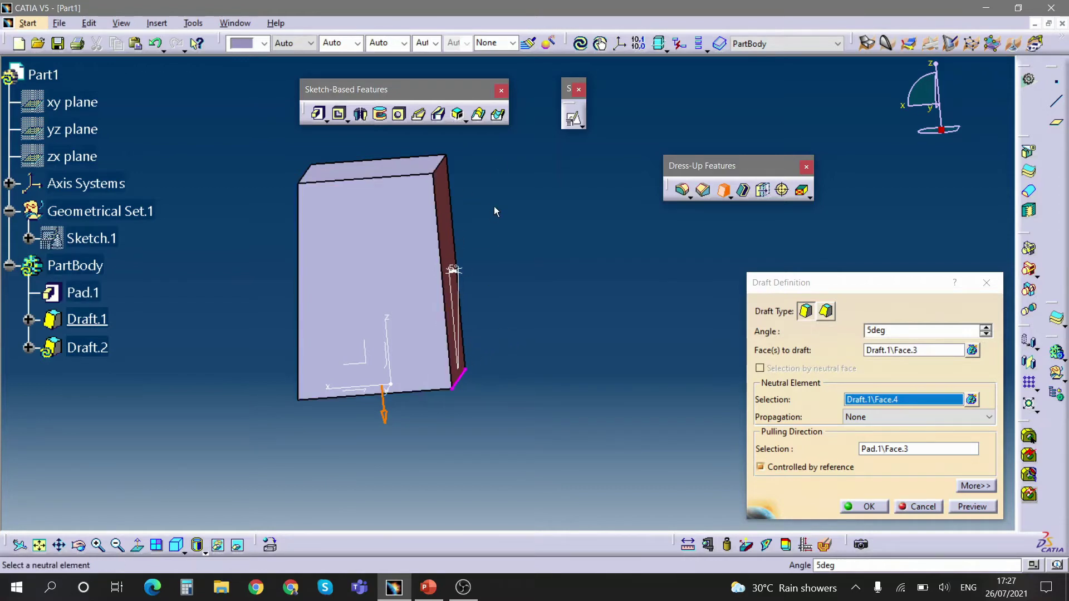
middle_click_drag(487, 266, 606, 291)
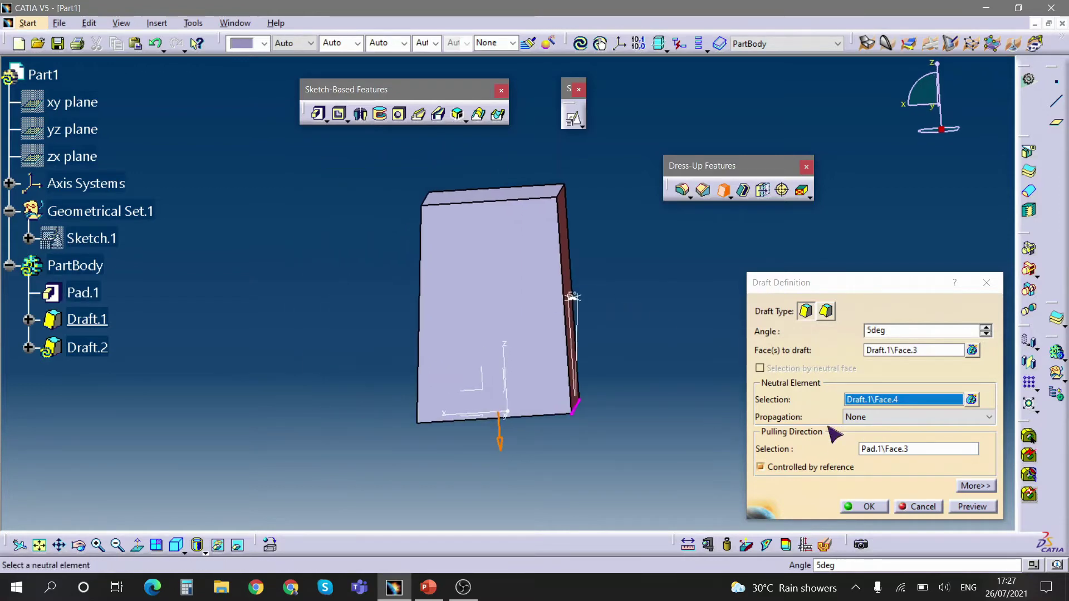
left_click(967, 508)
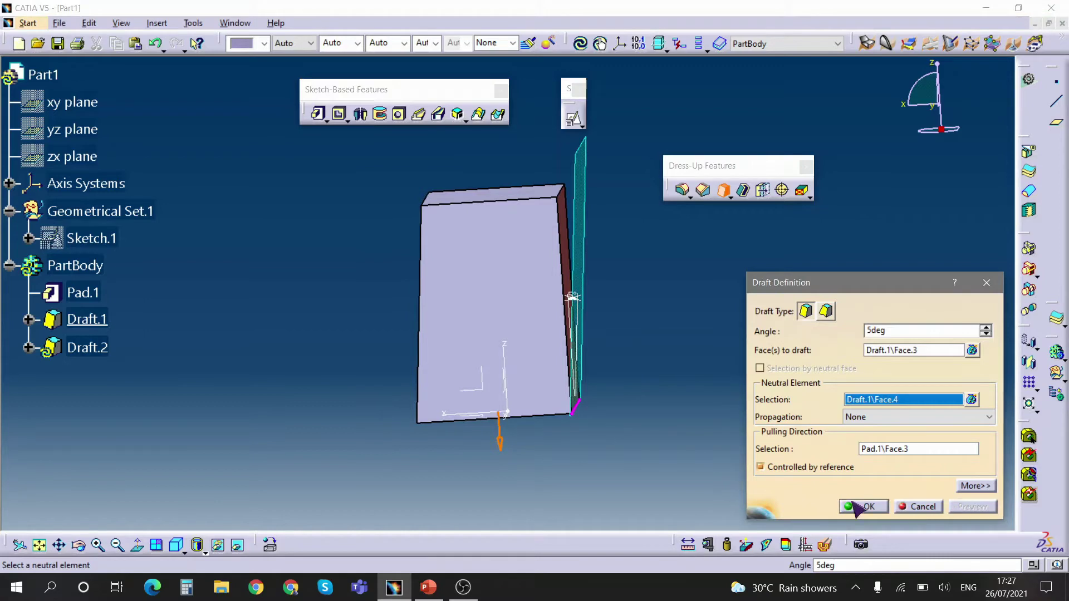
Step: Reverse the second draft's pulling direction so it points up into the block, and preview the draft
left_click(500, 387)
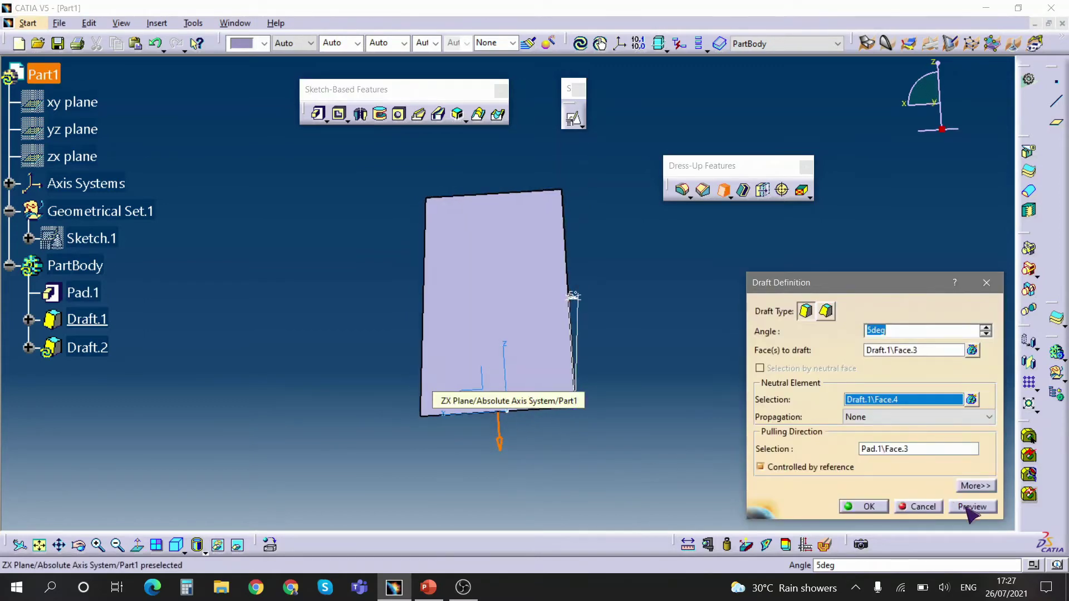
left_click(967, 508)
middle_click_drag(618, 384, 607, 359)
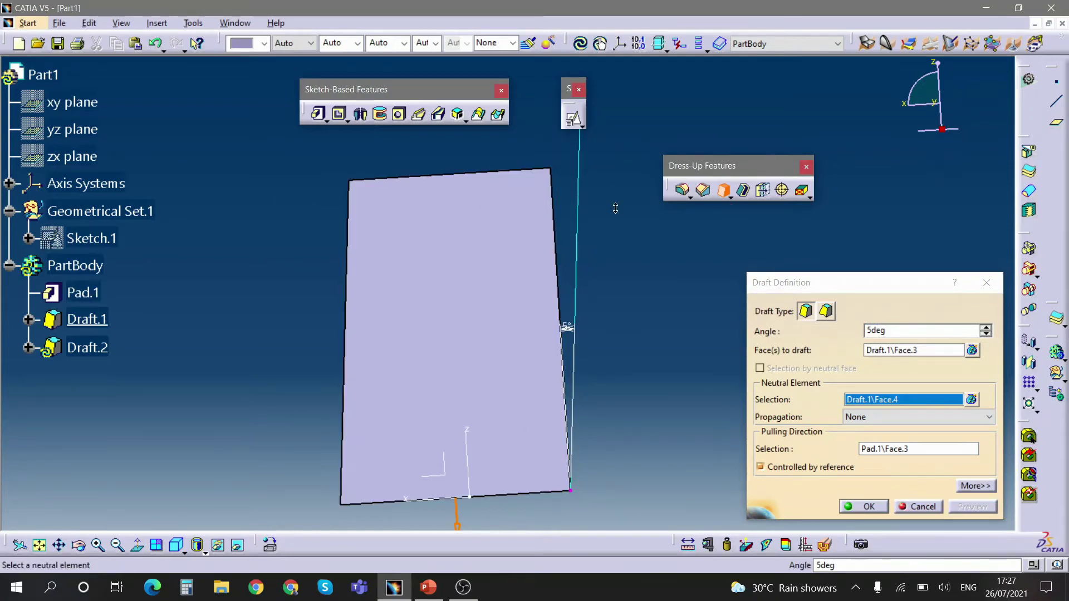
middle_click_drag(615, 208, 488, 383)
middle_click_drag(523, 338, 485, 408)
left_click(468, 414)
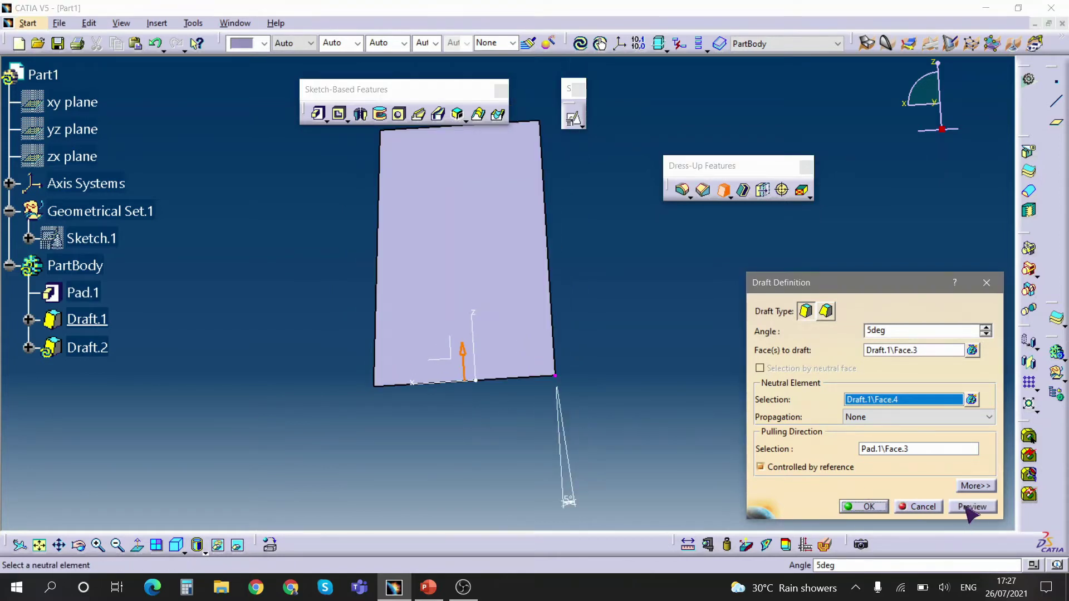
middle_click_drag(520, 161, 545, 257)
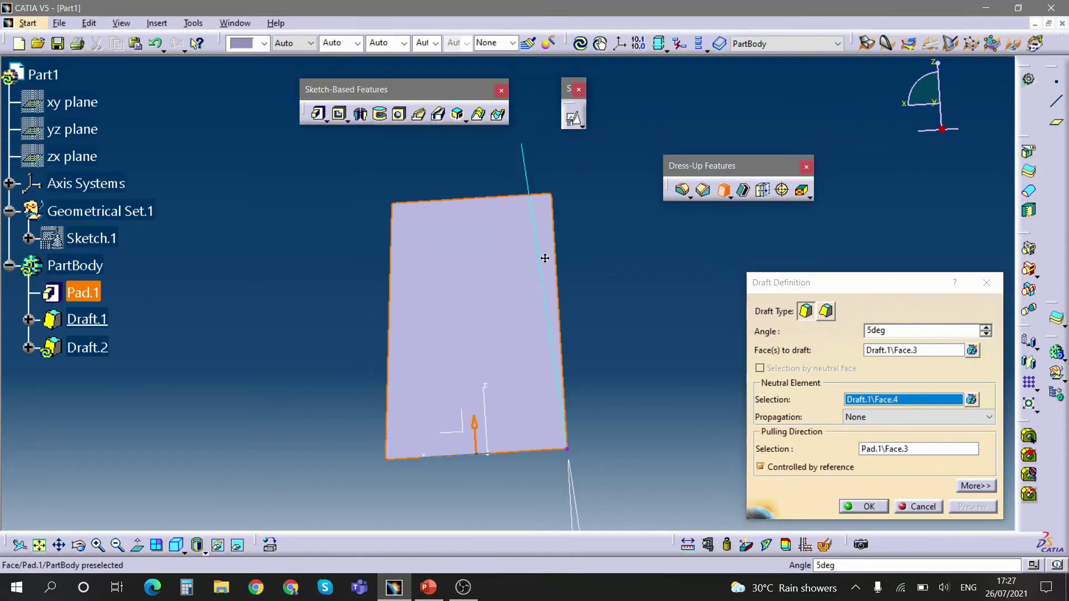
Step: Create the second 5-degree draft on the side face opposite the first drafted one
left_click(859, 505)
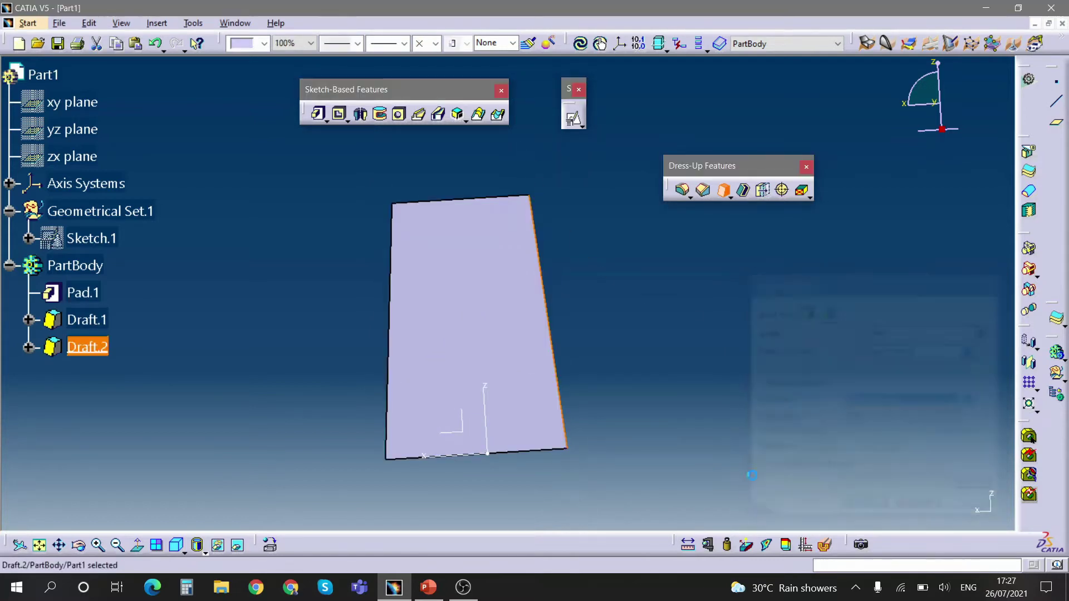
middle_click_drag(576, 291, 633, 345)
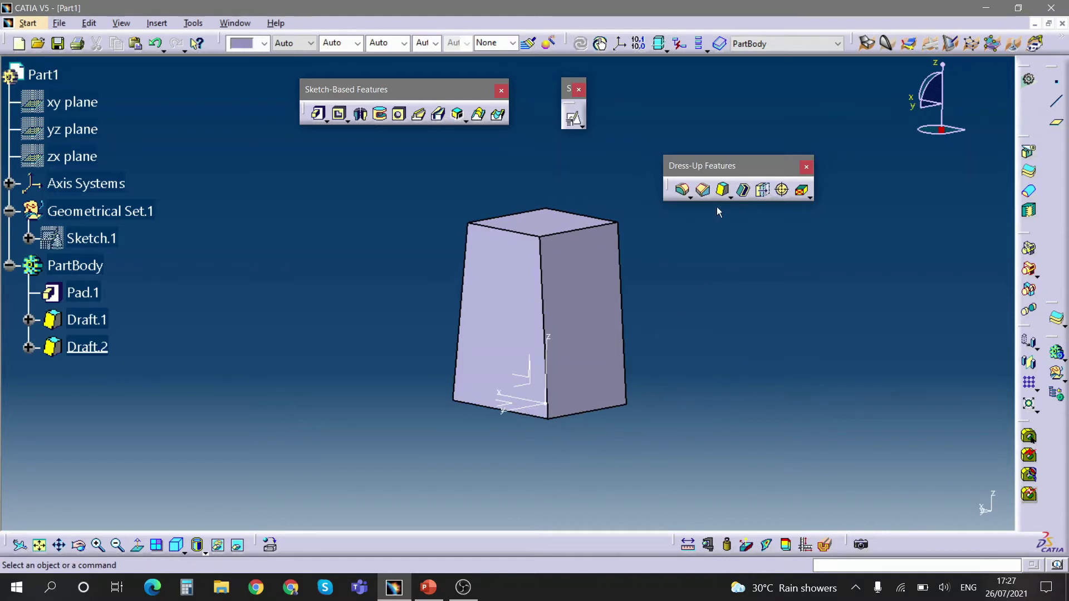
middle_click_drag(609, 300, 647, 289)
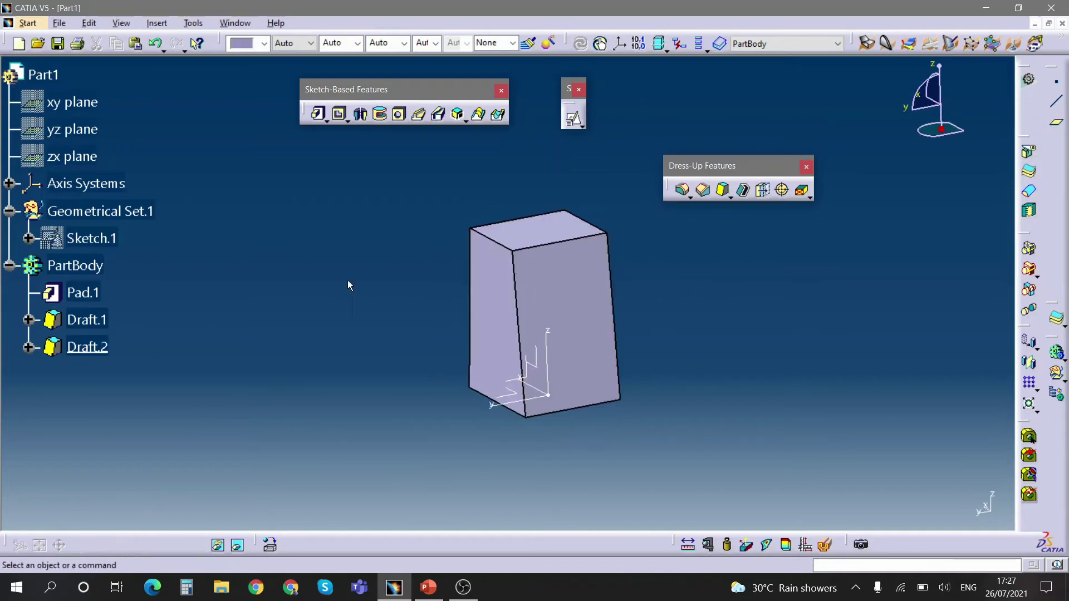
Step: Delete both draft features so only the plain block is left
left_click(86, 346)
left_click(94, 326, "ctrl")
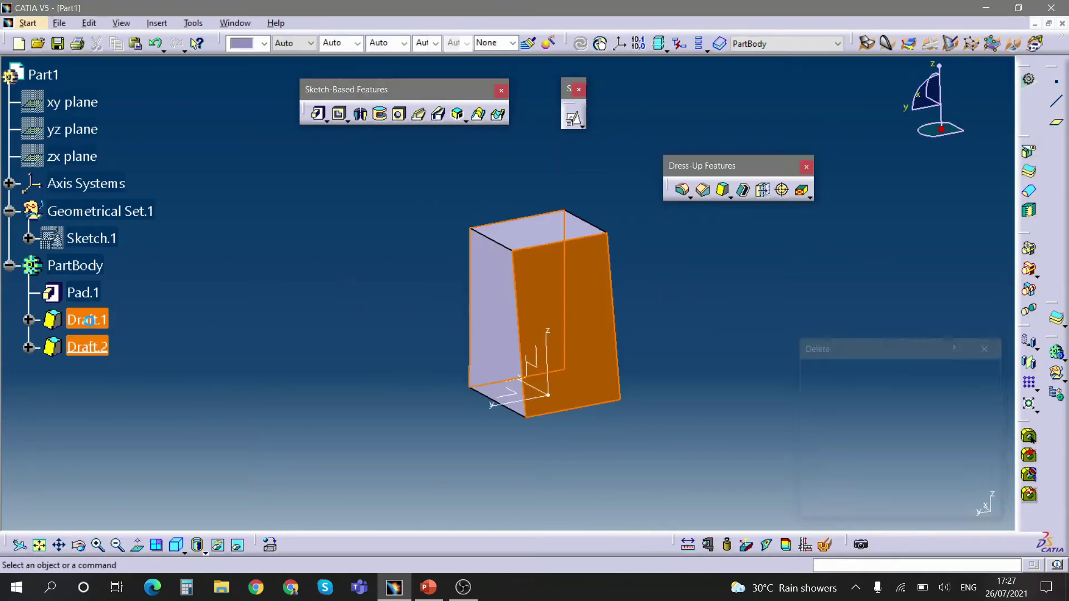
key("Delete")
middle_click_drag(511, 325, 481, 290)
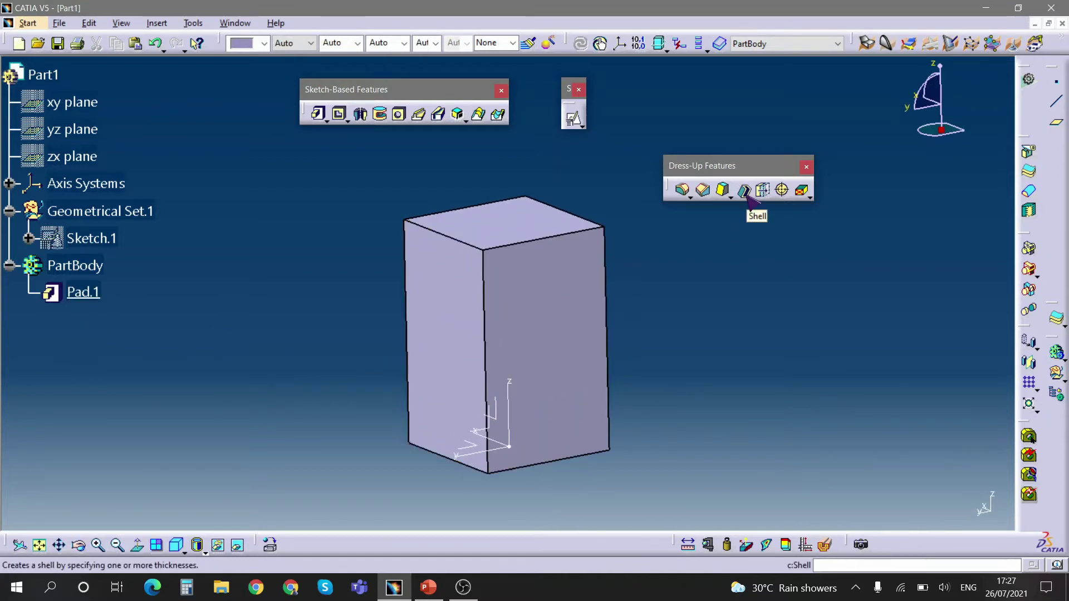
Step: Collapse the PartBody branch in the specification tree
middle_click_drag(700, 274, 538, 329)
left_click(539, 329)
middle_click_drag(663, 339, 669, 362)
left_click(776, 370)
middle_click_drag(775, 371, 617, 336)
double_click(84, 263)
middle_click_drag(289, 327, 503, 280)
left_click(504, 279)
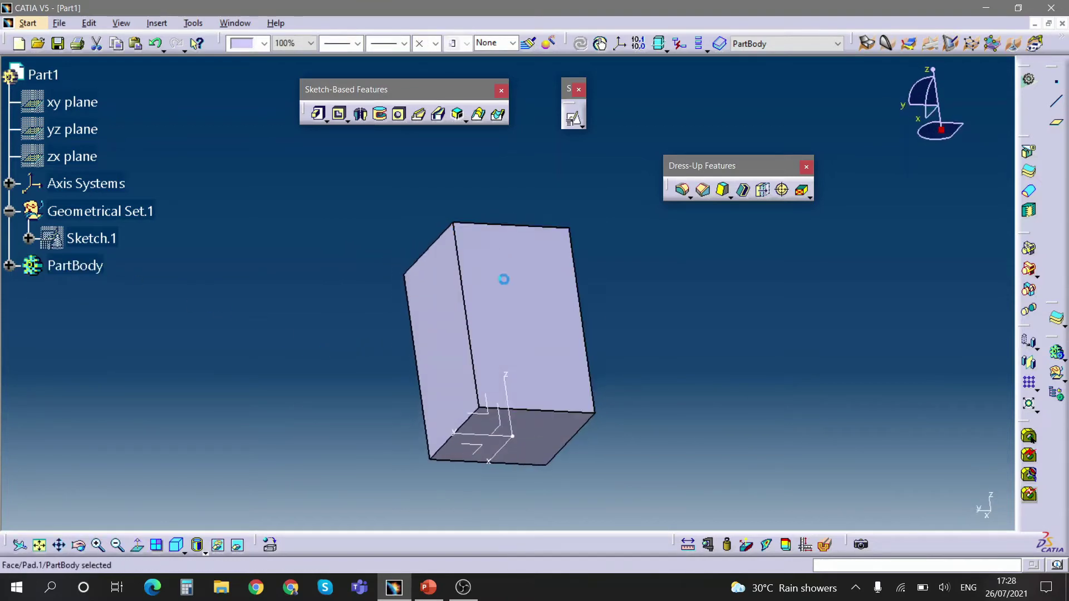
middle_click_drag(639, 329, 593, 309)
left_click(630, 337)
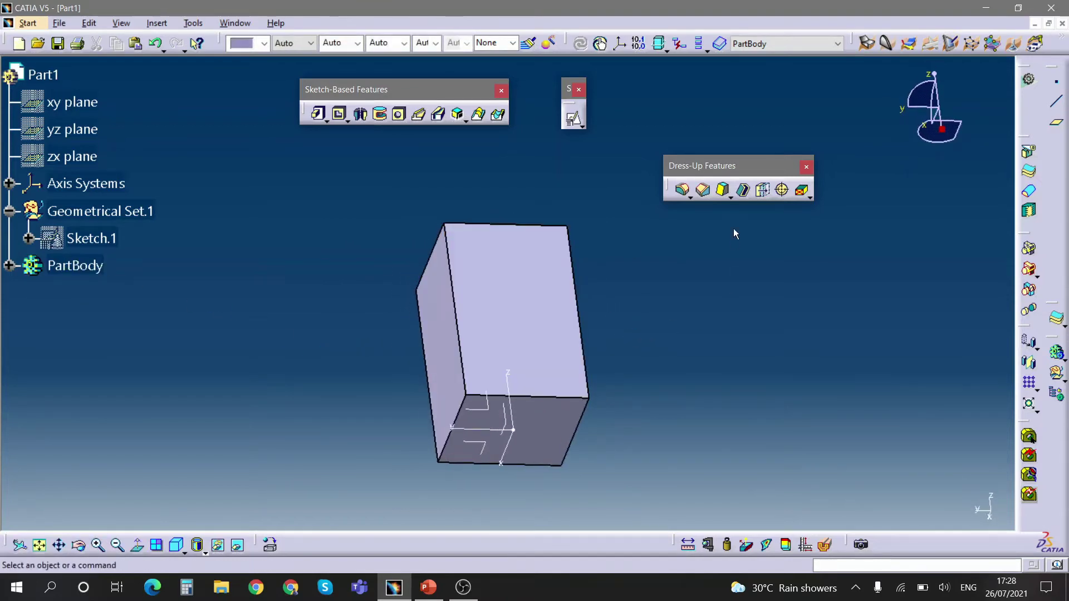
Step: Shell the block with a 2 mm inside thickness and 0 mm outside thickness, removing one large side face
left_click(743, 190)
middle_click_drag(658, 316, 661, 260)
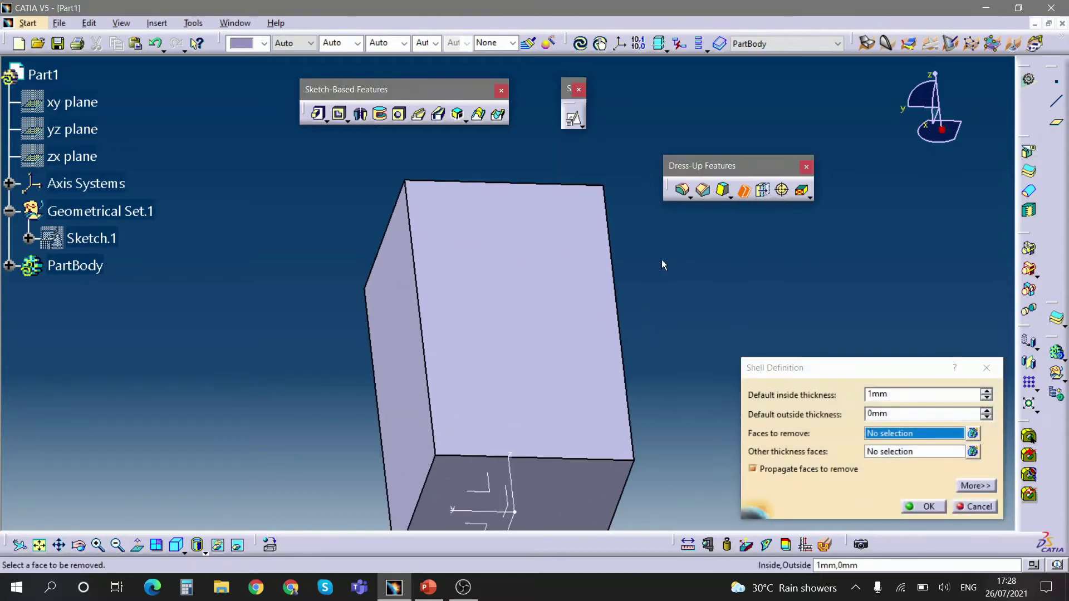
left_click(540, 283)
middle_click_drag(536, 282, 428, 289)
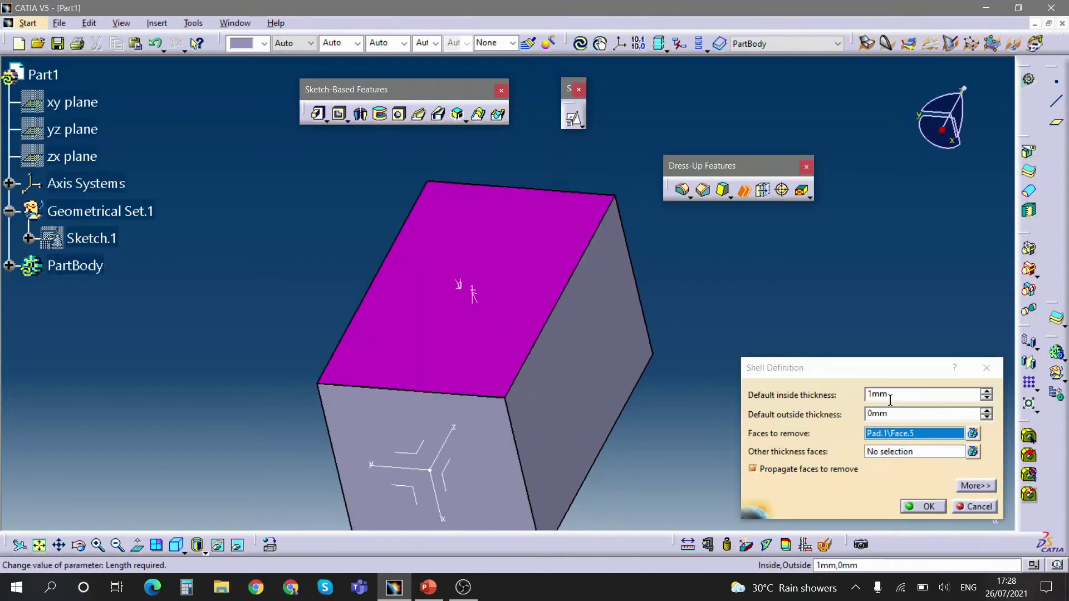
left_click(823, 395)
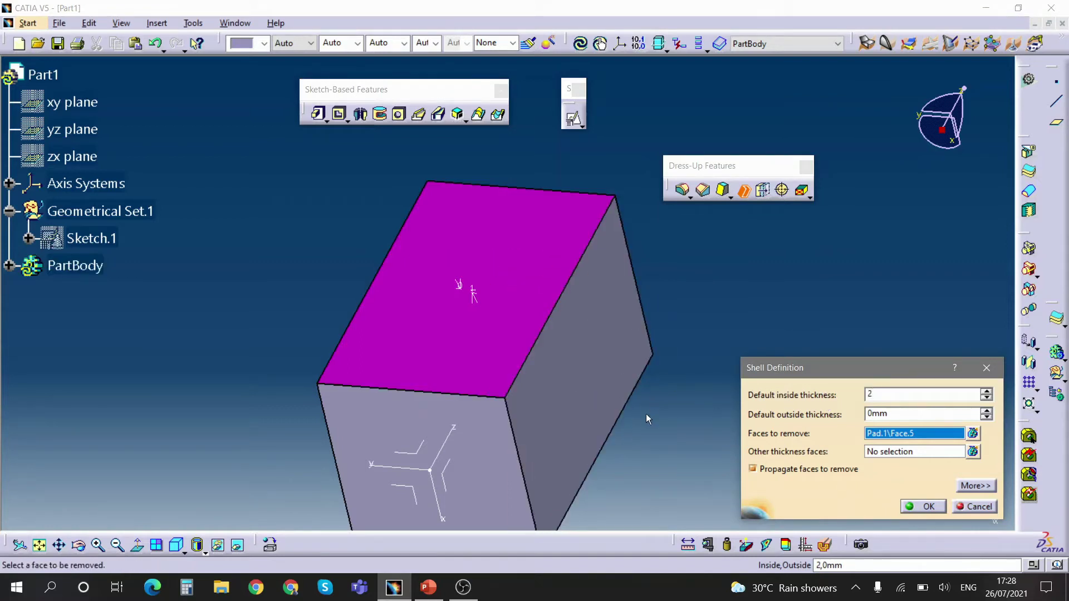
left_click(927, 506)
Step: Measure the shell's top end wall thickness between its inner and outer faces
middle_click_drag(732, 436, 722, 335)
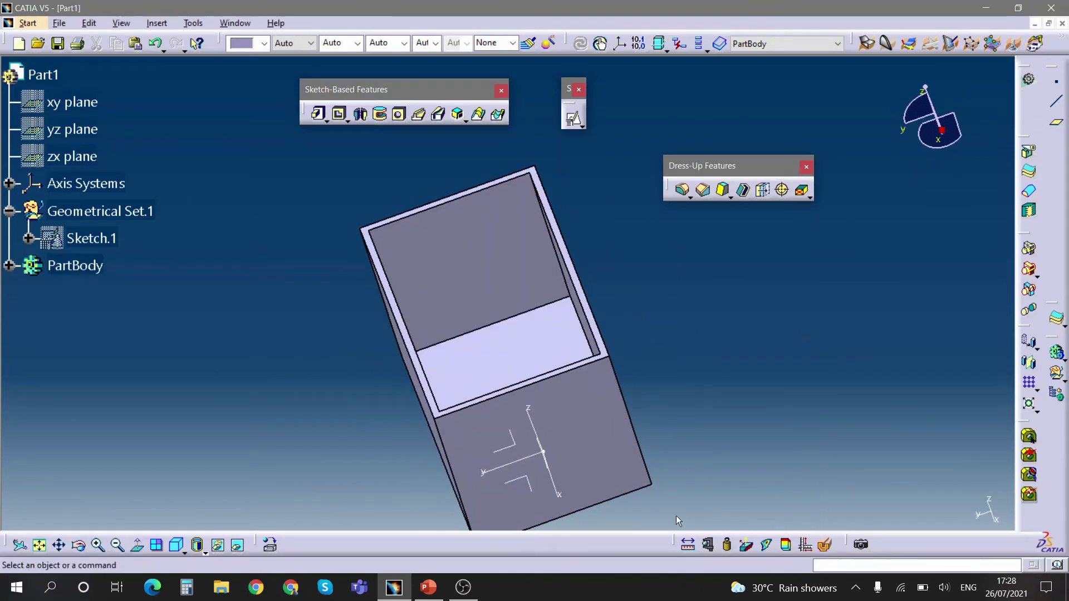
left_click(689, 545)
middle_click_drag(658, 371, 353, 213)
left_click(358, 185)
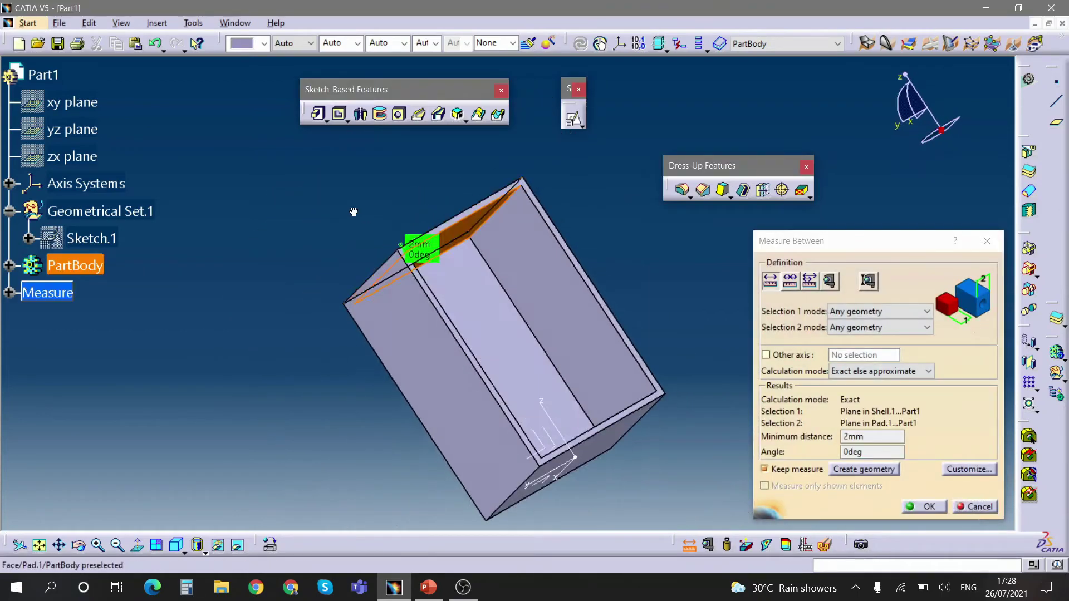
key("Escape")
Step: Measure the thickness of the shell wall opposite the open side, from inner to outer face
left_click(688, 544)
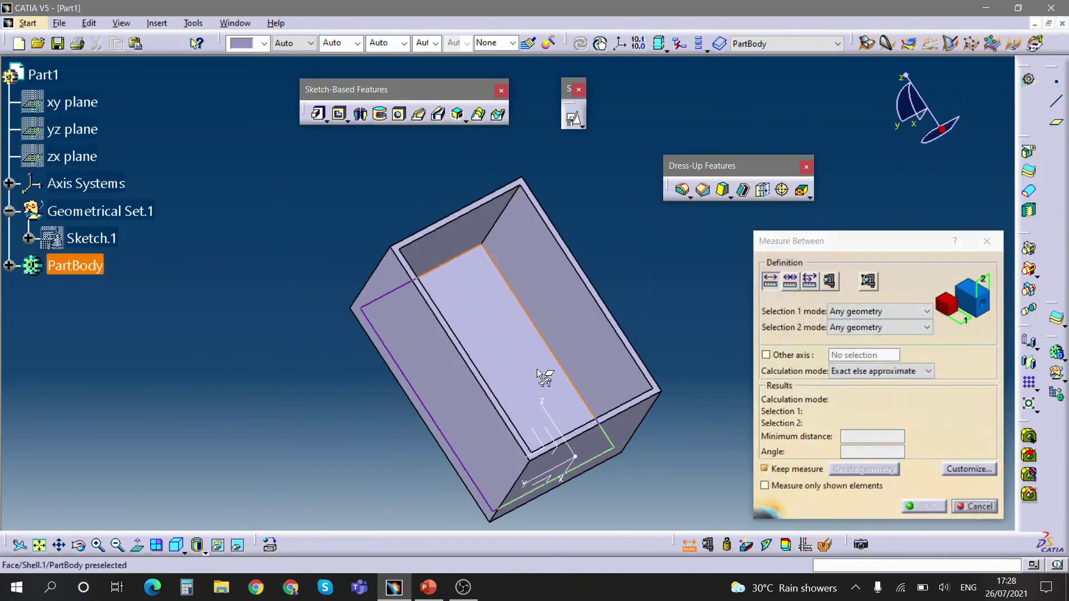
middle_click_drag(544, 377, 517, 289)
left_click(442, 370)
middle_click_drag(529, 351, 707, 290)
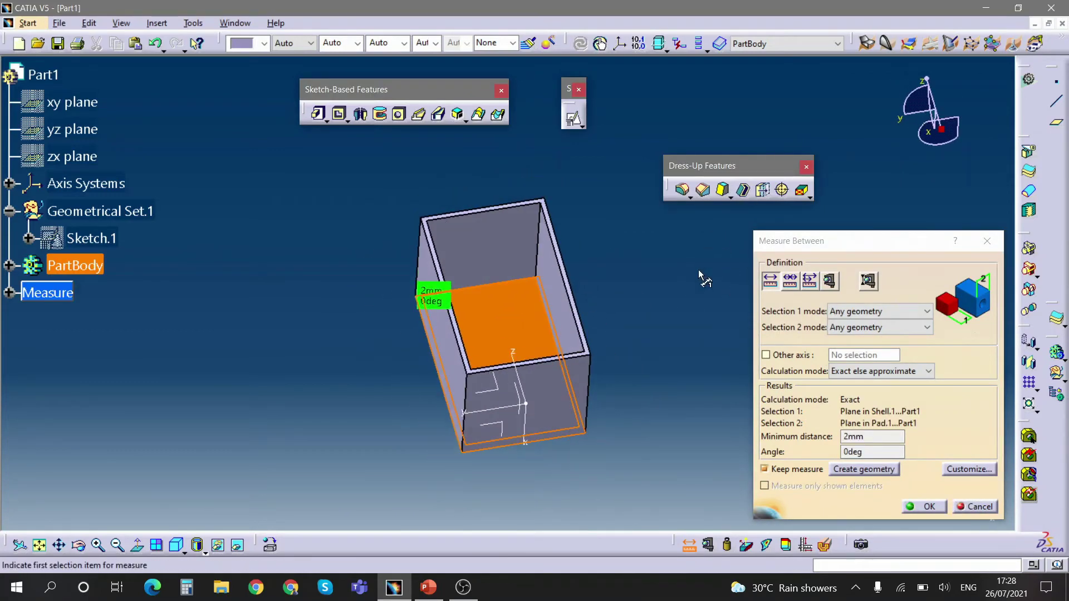
key("Escape")
Step: Define PartBody as the in-work object
middle_click_drag(663, 353, 728, 296)
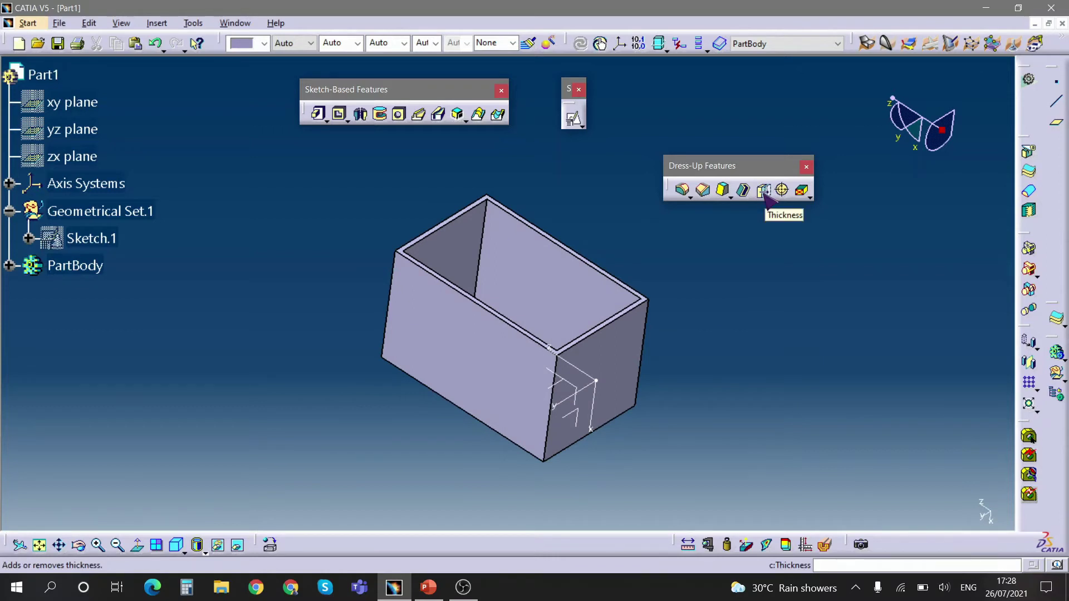
middle_click_drag(699, 307, 602, 362)
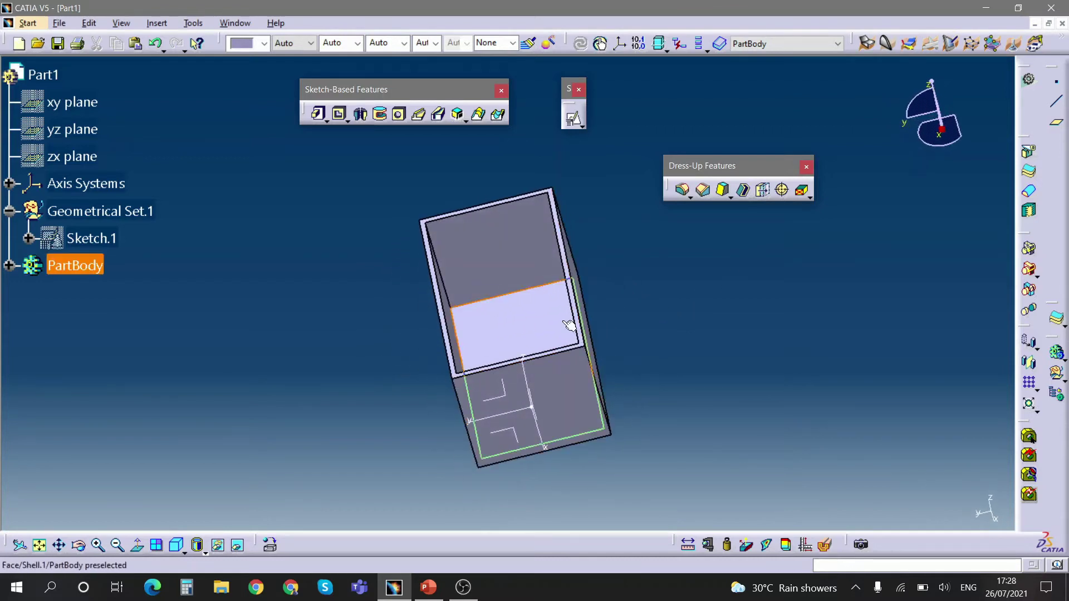
middle_click_drag(615, 326, 668, 334)
right_click(100, 266)
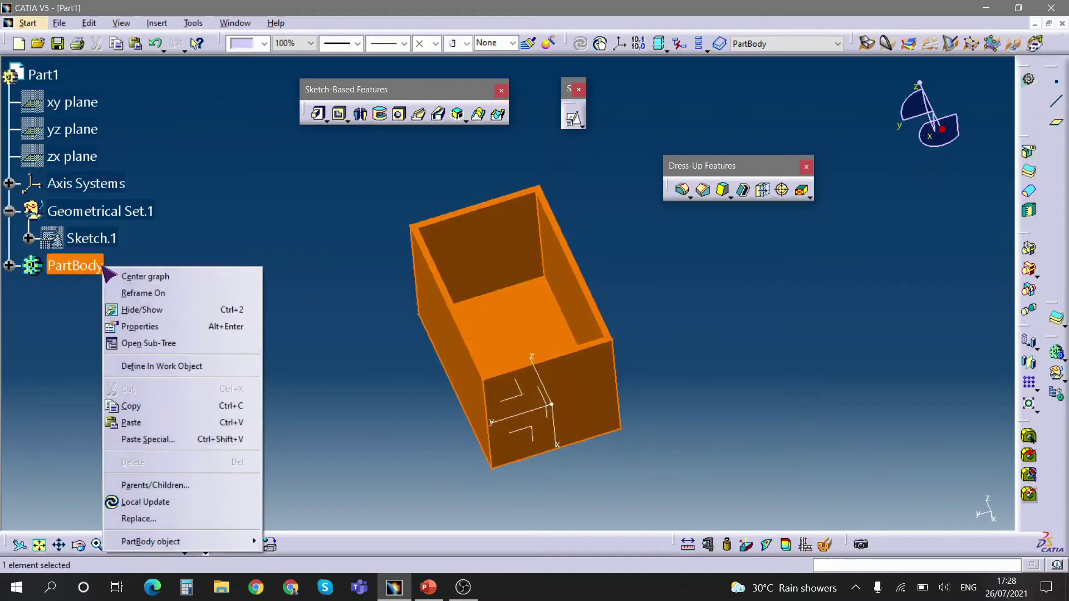
left_click(139, 366)
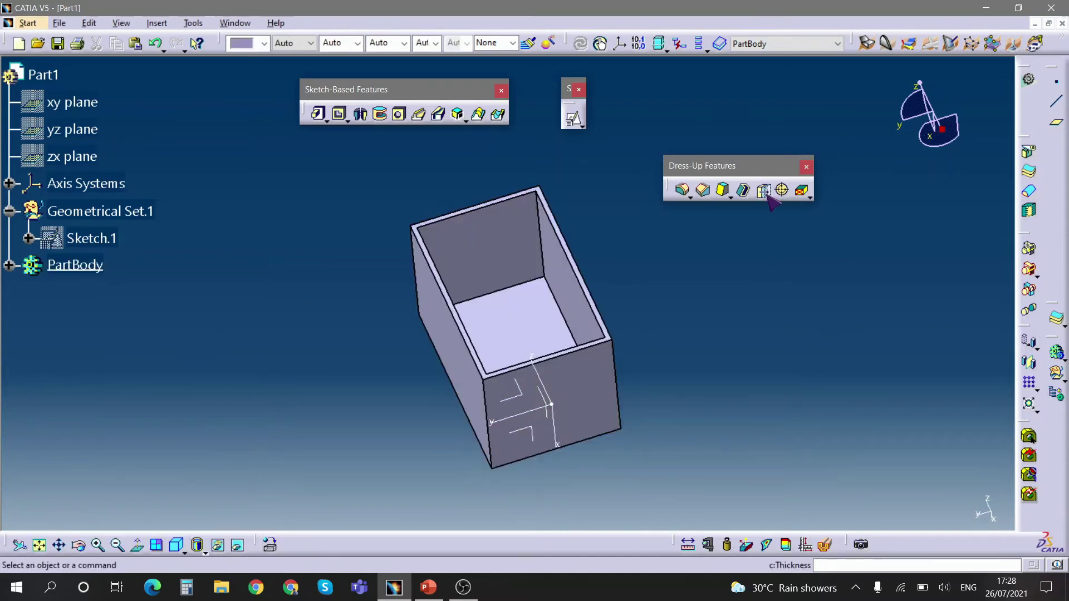
left_click(724, 312)
Step: Add 3 mm of thickness to the inner face of the wall opposite the shell's opening
left_click(763, 191)
left_click(521, 366)
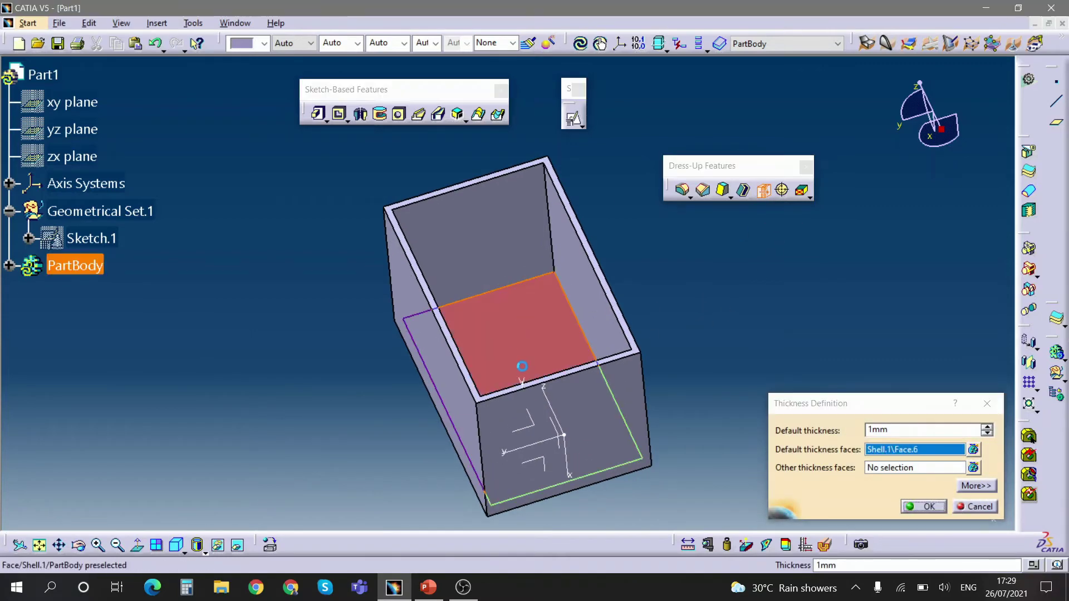
middle_click_drag(521, 366, 538, 357)
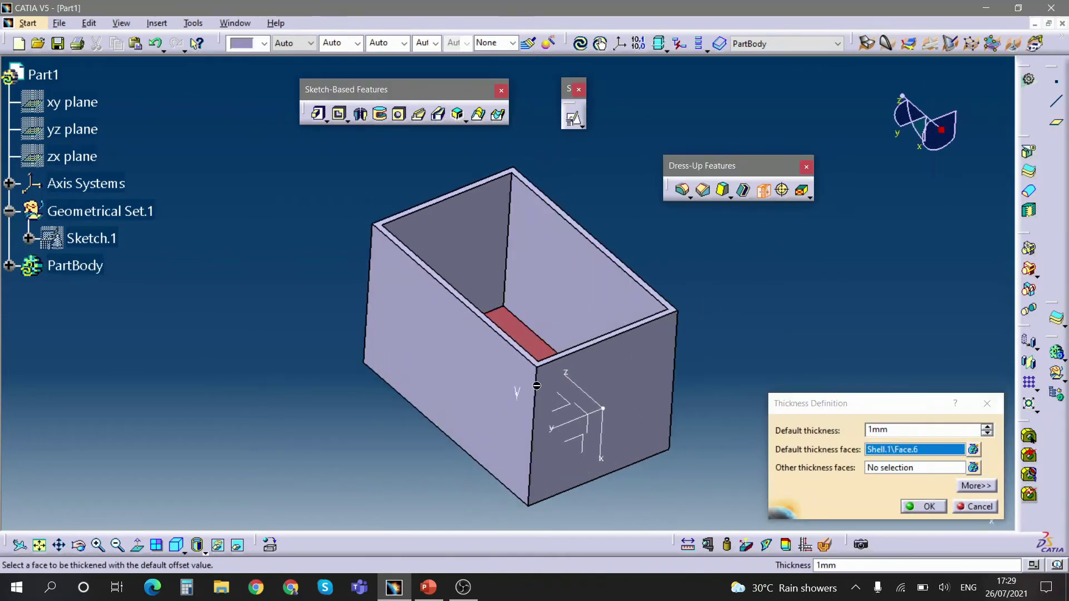
double_click(877, 428)
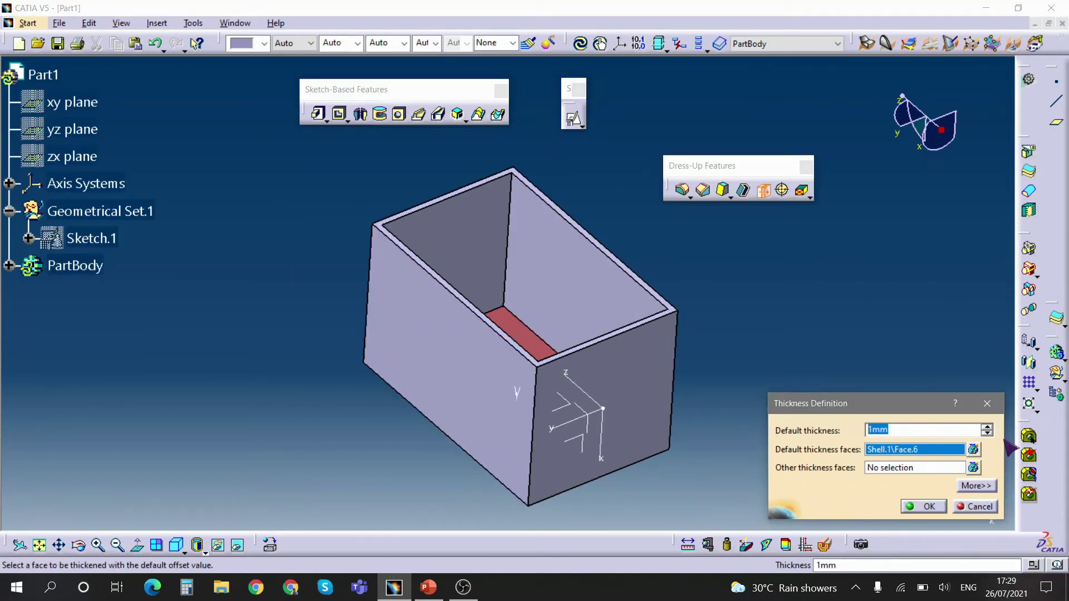
key("Return")
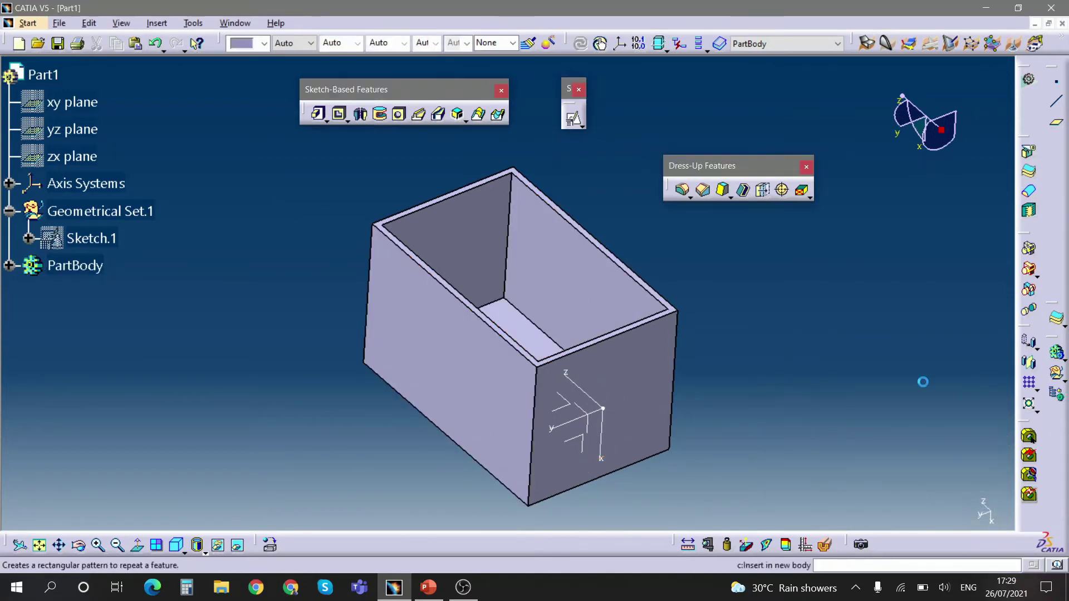
Step: Measure the distance between the inner and outer faces of the thickened wall
left_click(688, 544)
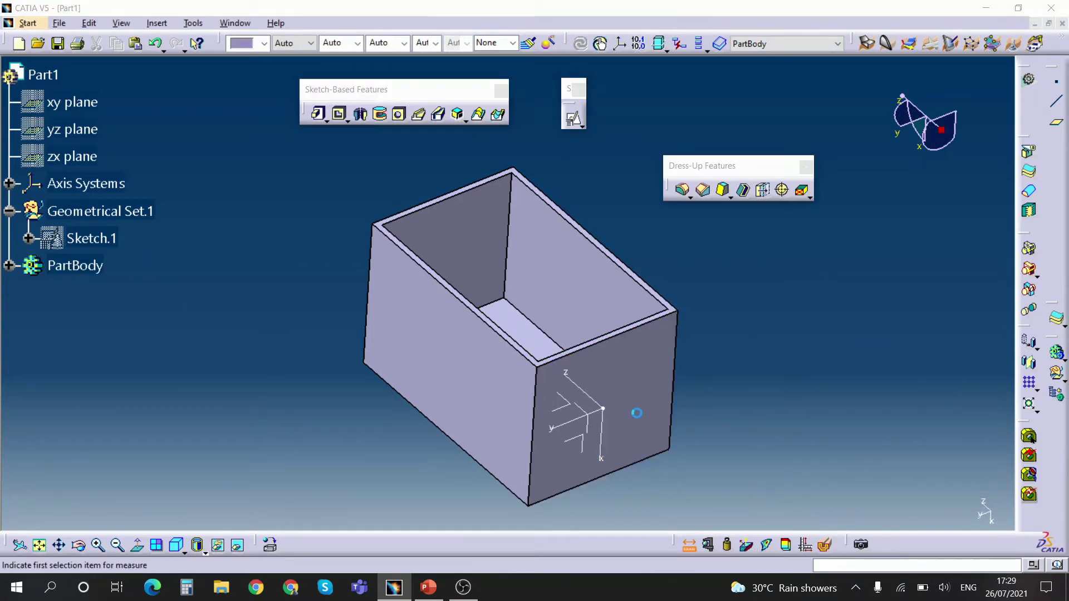
middle_click_drag(632, 410, 529, 275)
left_click(439, 401)
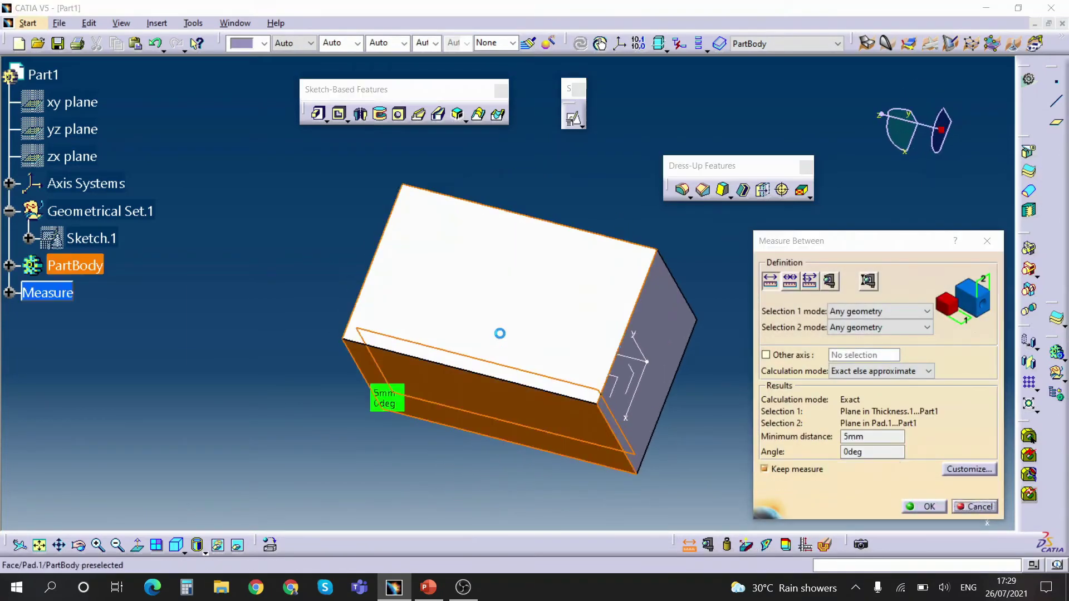
middle_click_drag(499, 334, 467, 417)
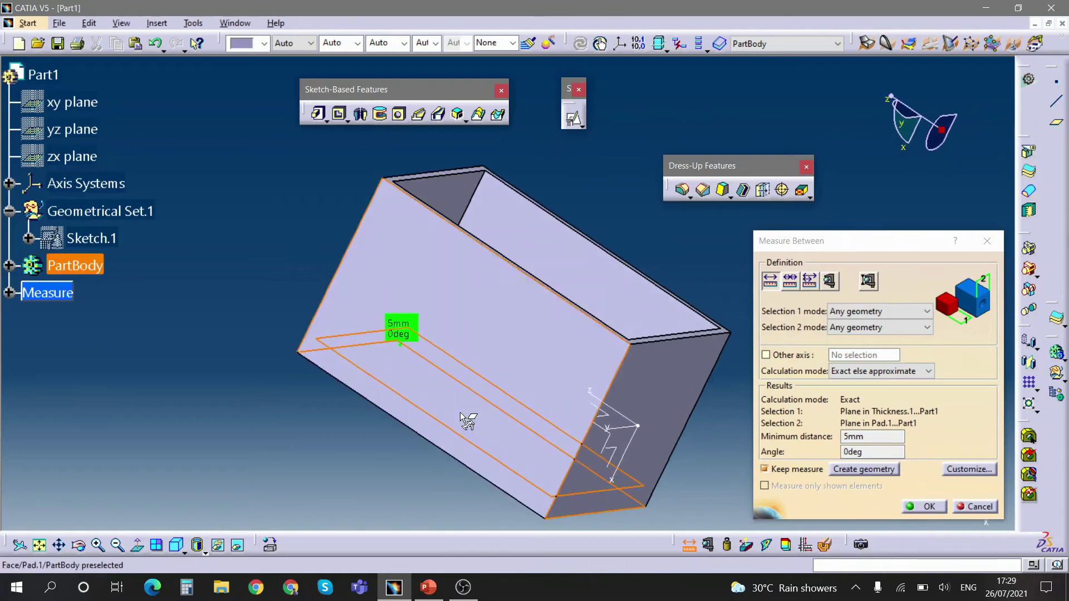
middle_click_drag(555, 355, 537, 407)
key("Escape")
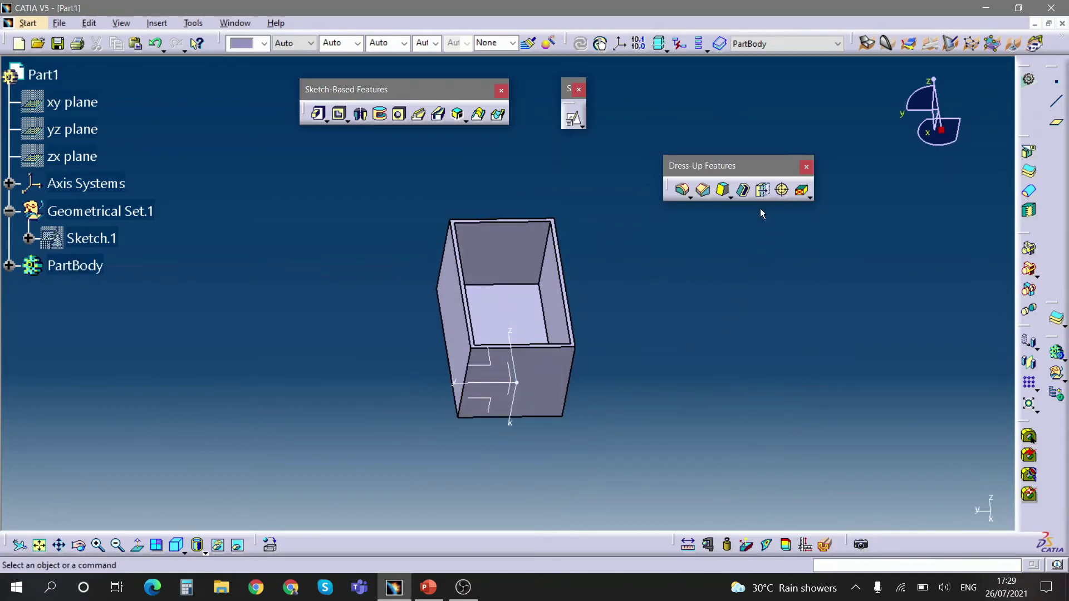
Step: Apply a thickness of -3 mm to the inner face of one long side wall
middle_click_drag(761, 213, 733, 233)
left_click(763, 191)
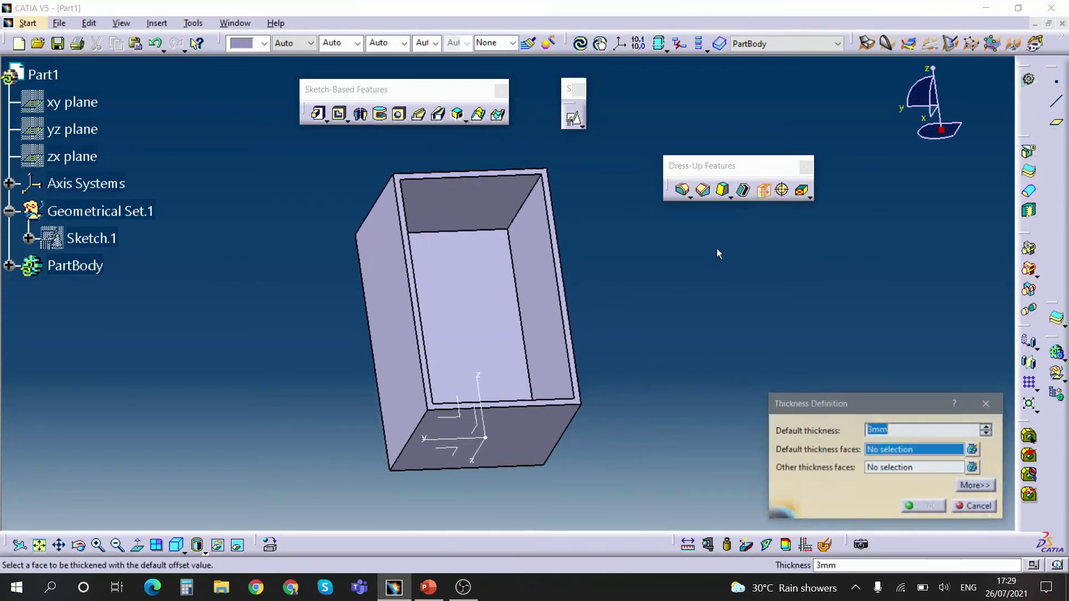
middle_click_drag(630, 323, 653, 285, "ctrl")
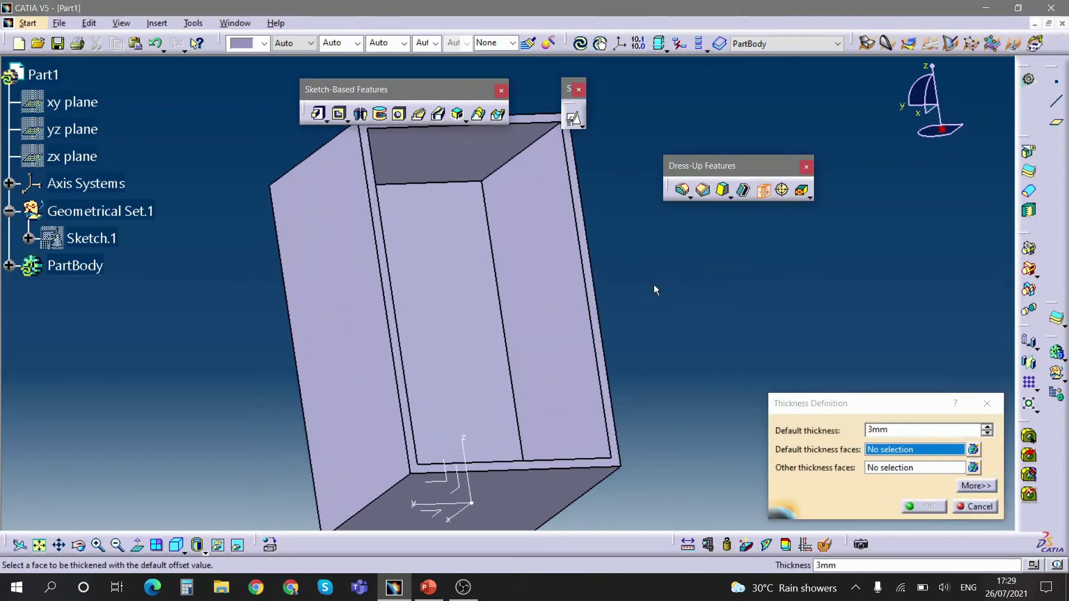
left_click(574, 292)
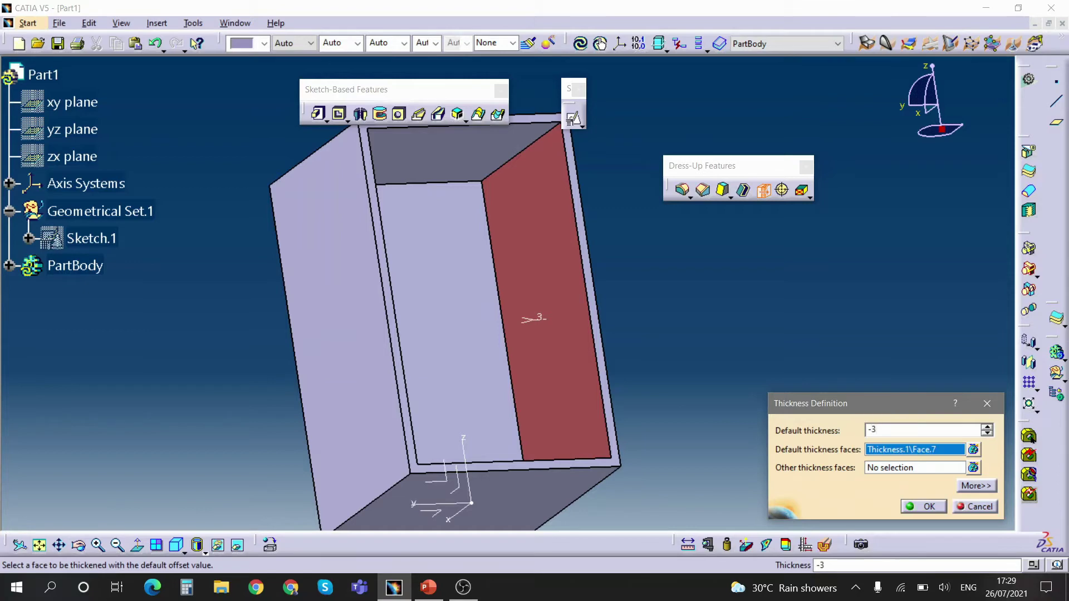
key("Return")
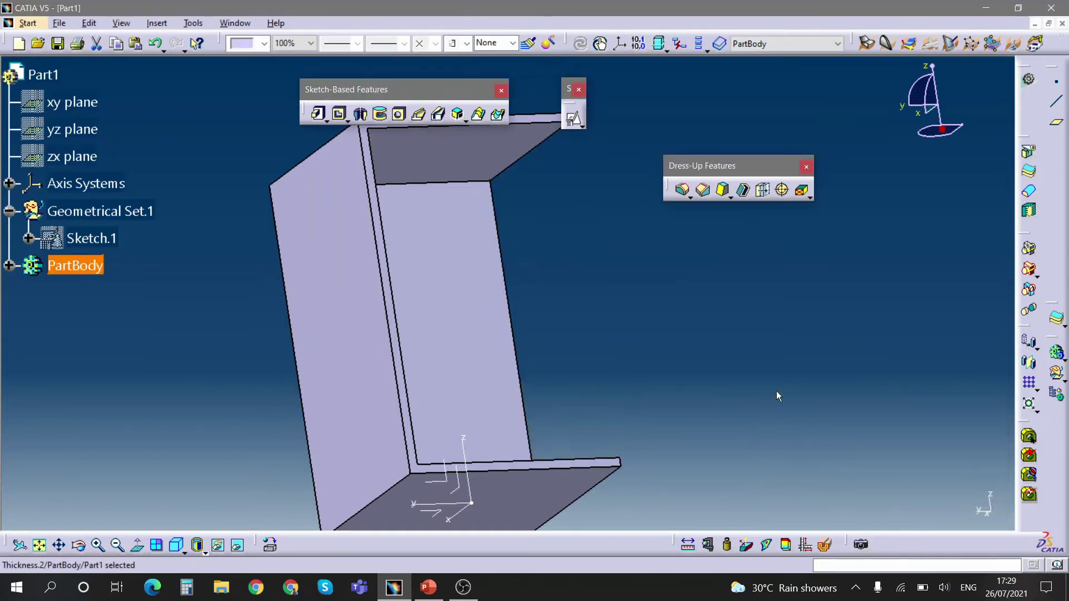
middle_click_drag(778, 396, 456, 179)
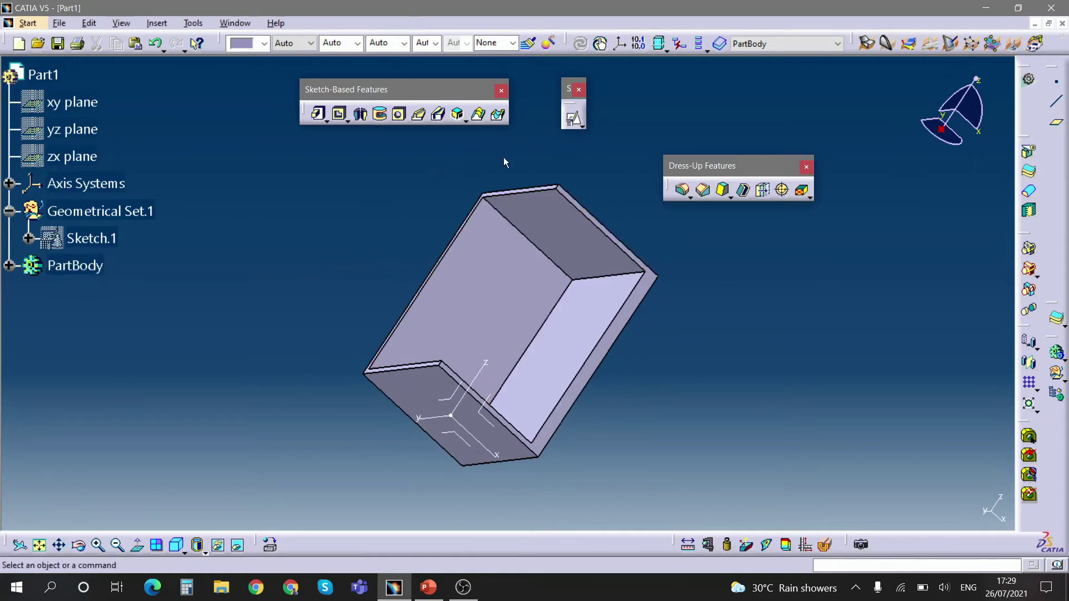
middle_click_drag(504, 162, 644, 339)
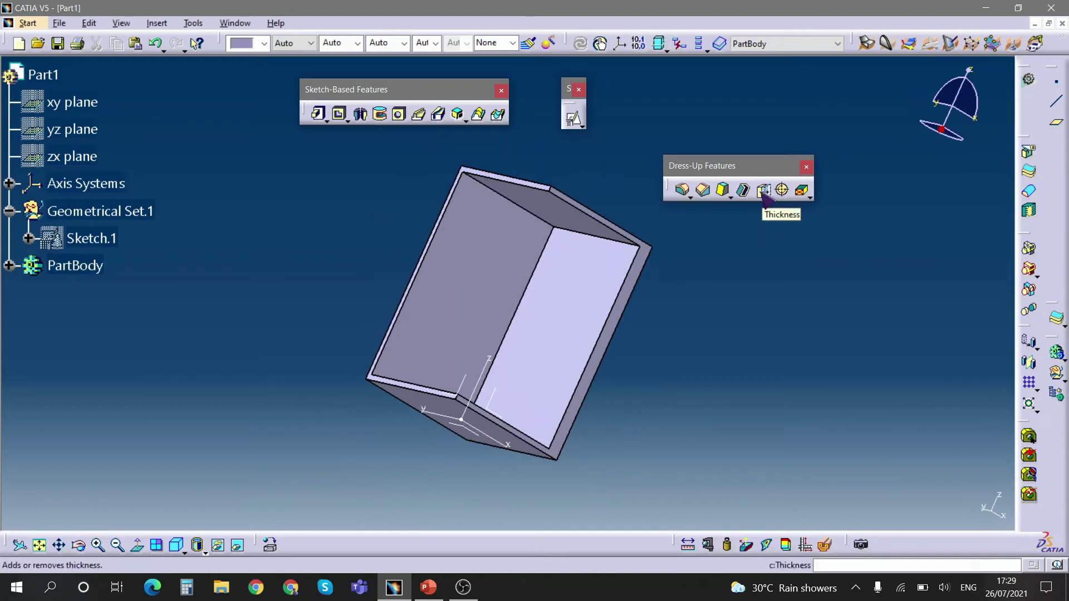
middle_click_drag(410, 334, 506, 425)
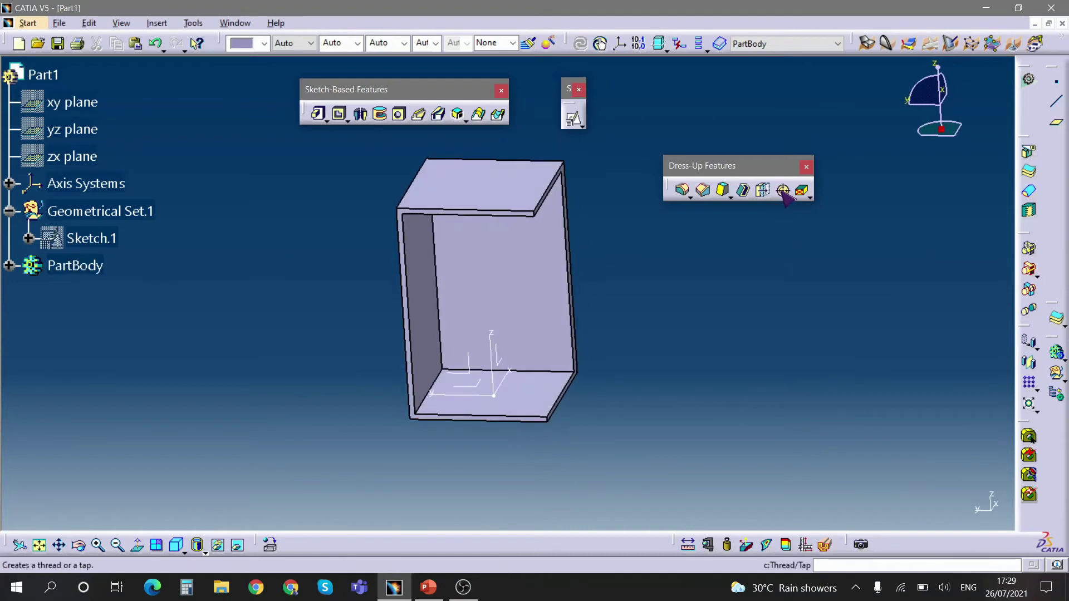
middle_click_drag(567, 278, 524, 323)
Step: Delete Sketch.1 together with all its children to clear the solid from the model
left_click(84, 265)
left_click(96, 238)
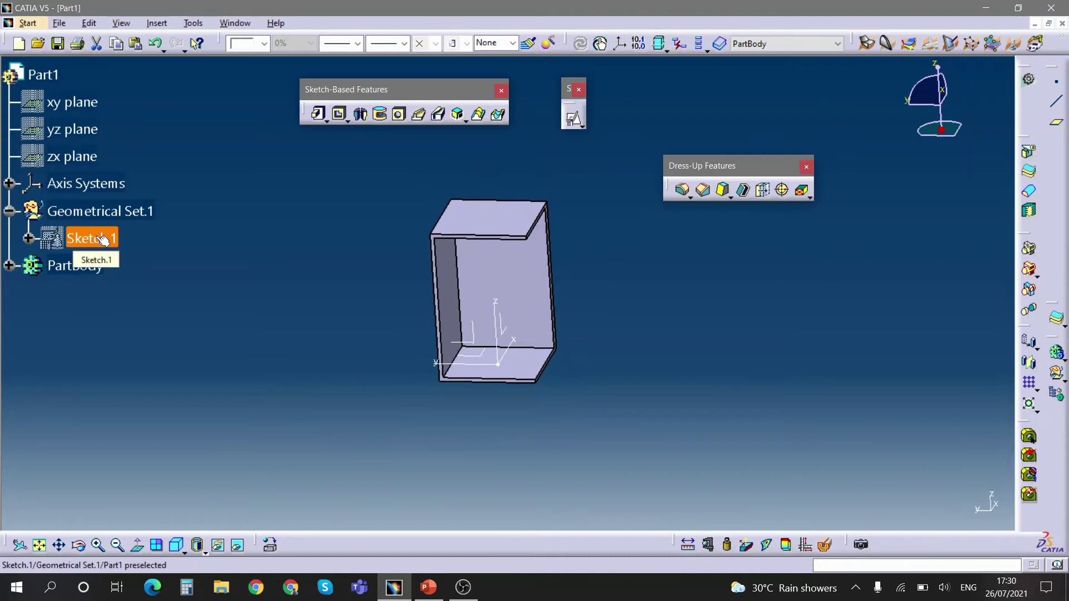
key("Delete")
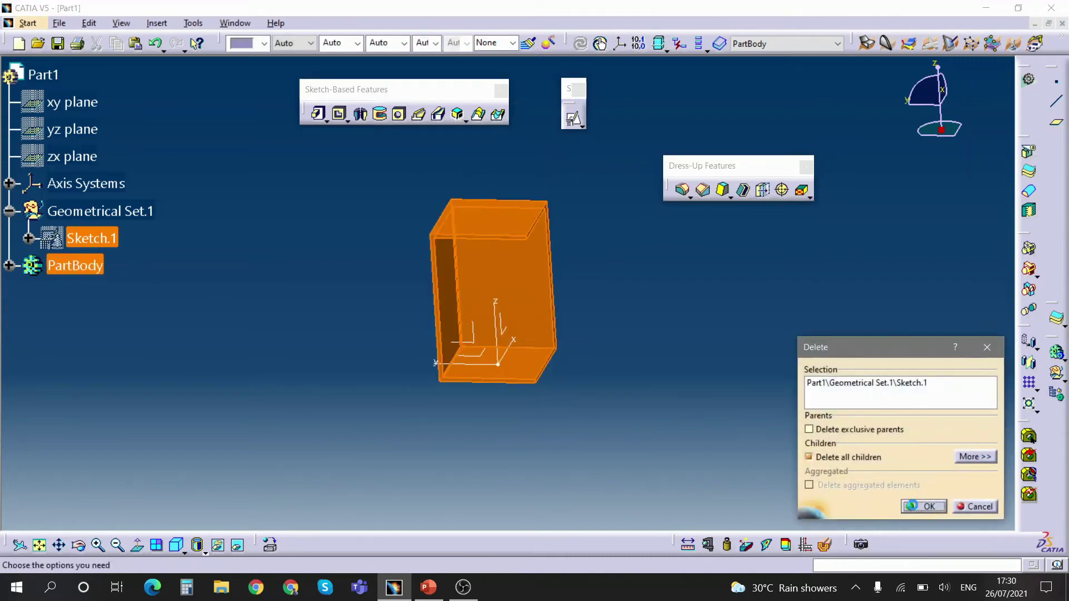
key("Return")
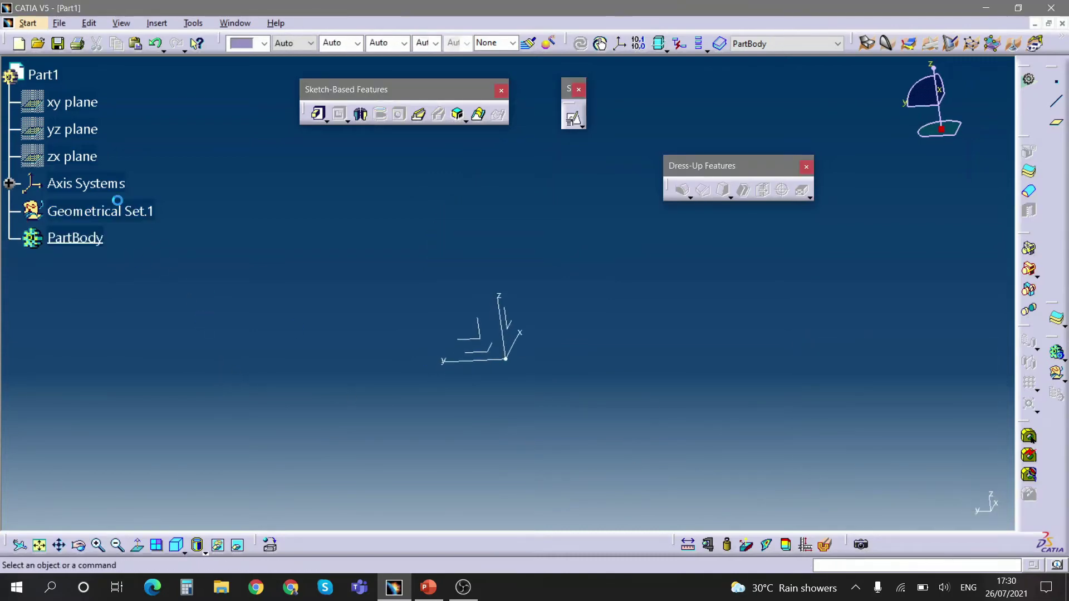
Step: Define Geometrical Set.1 as the in-work object and create a positioned sketch on the absolute XY plane with H reversed and axes swapped
right_click(118, 207)
left_click(177, 301)
middle_click_drag(289, 351, 635, 408)
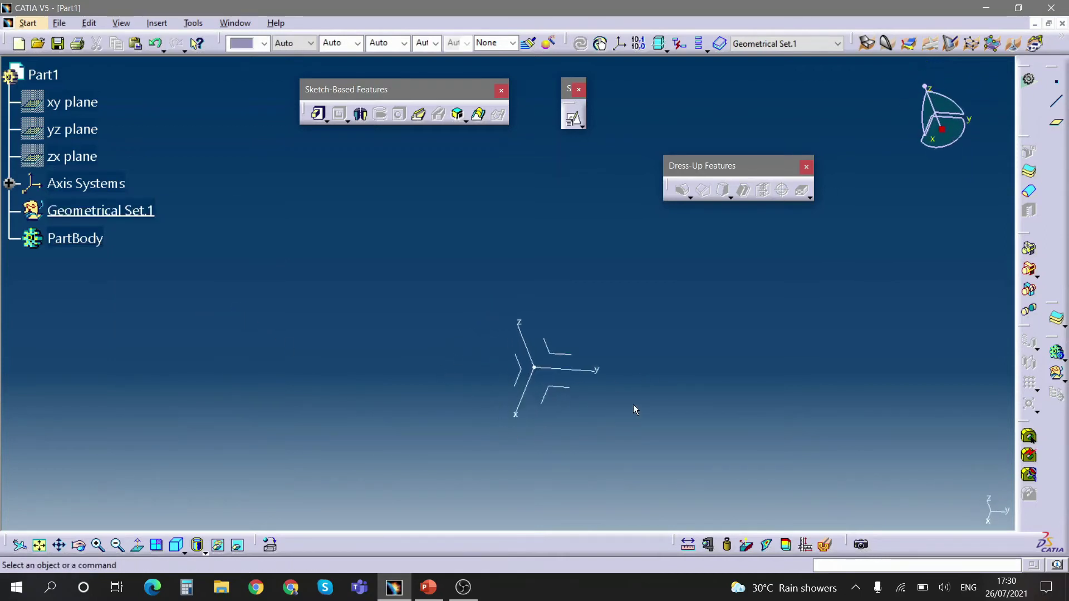
left_click(573, 120)
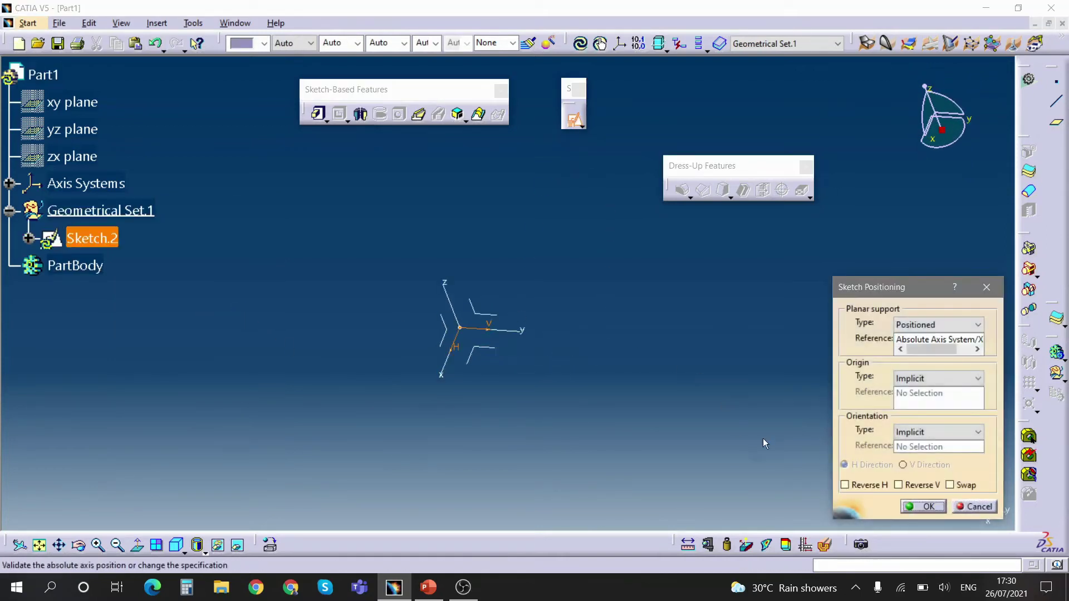
left_click(926, 507)
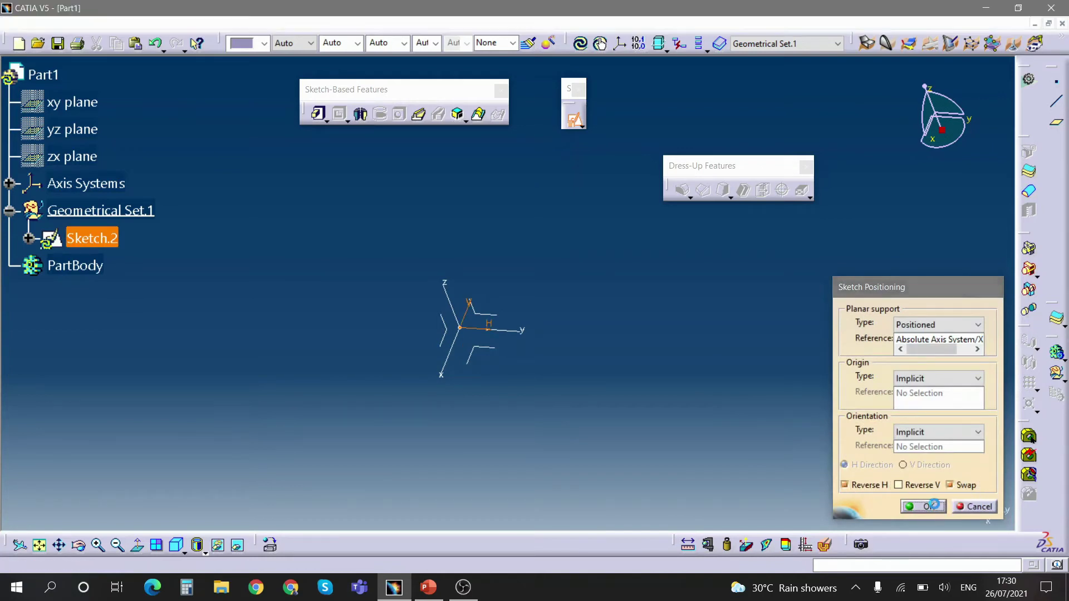
Step: Sketch two concentric circles centred on the origin, about 156 mm and 91 mm in diameter
left_click(573, 143)
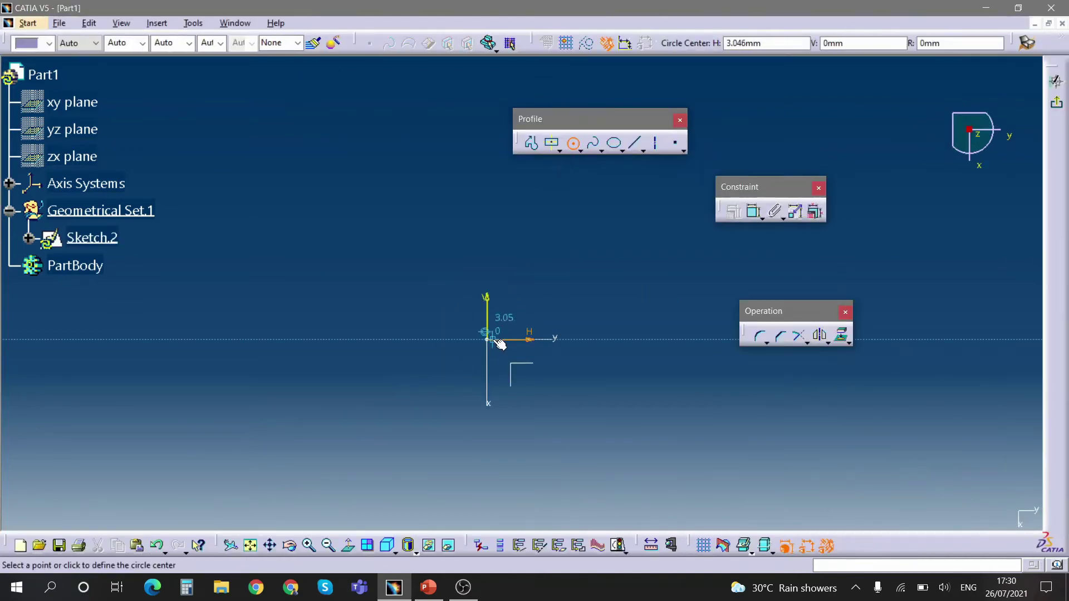
left_click(486, 338)
left_click(633, 339)
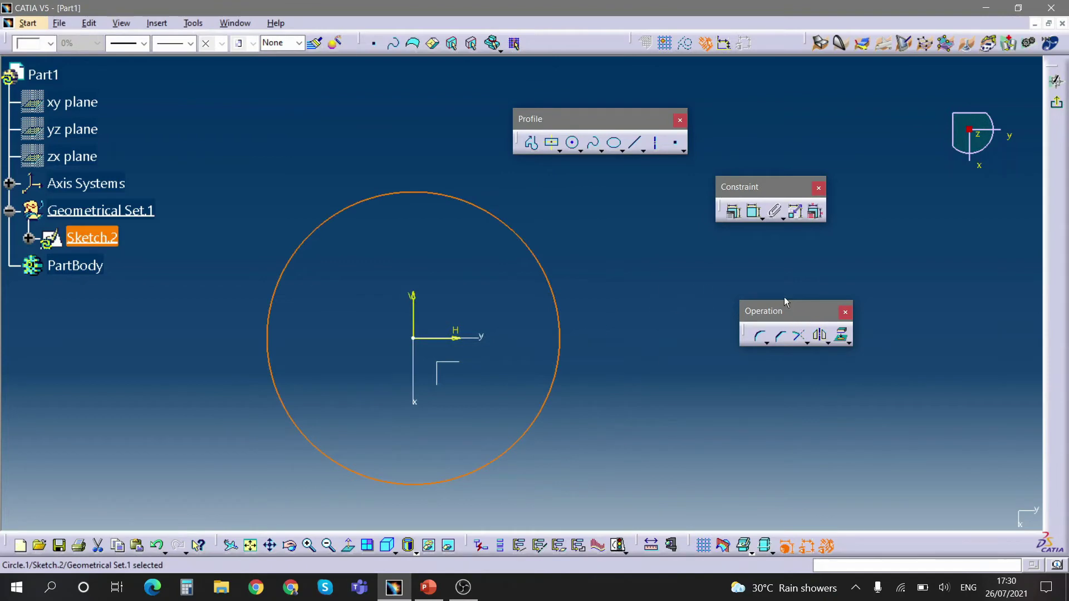
left_click(573, 143)
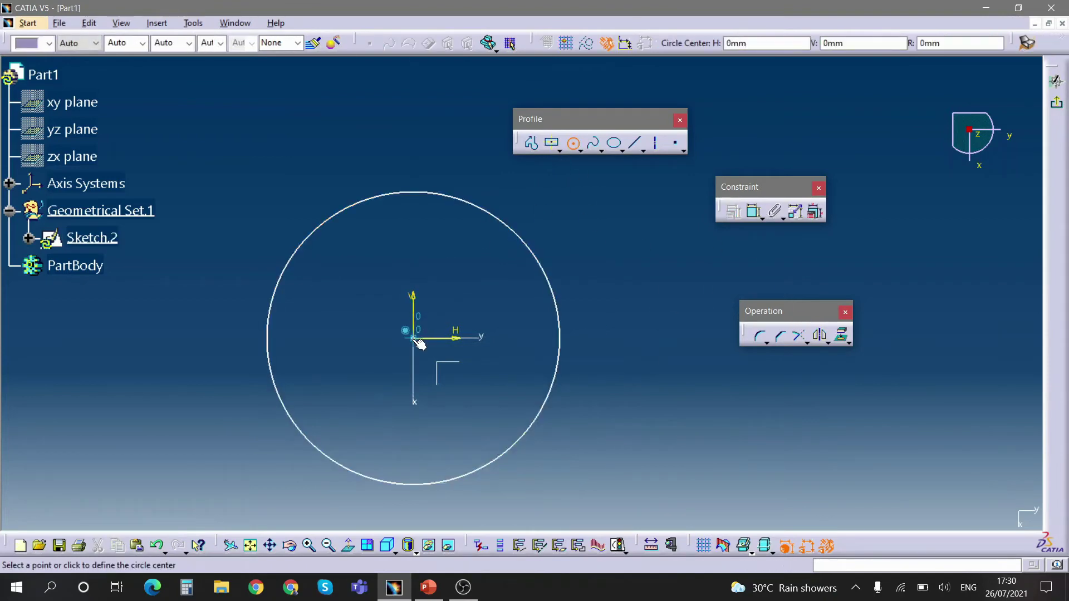
left_click(413, 338)
left_click(493, 318)
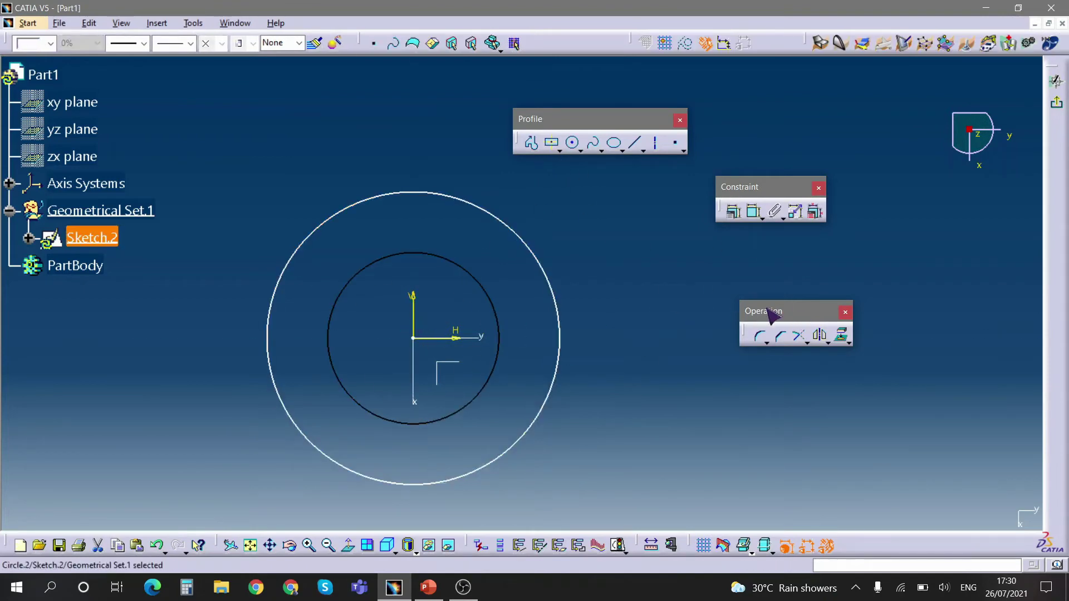
Step: Dimension the larger circle and set its diameter to 10 mm
left_click(754, 212)
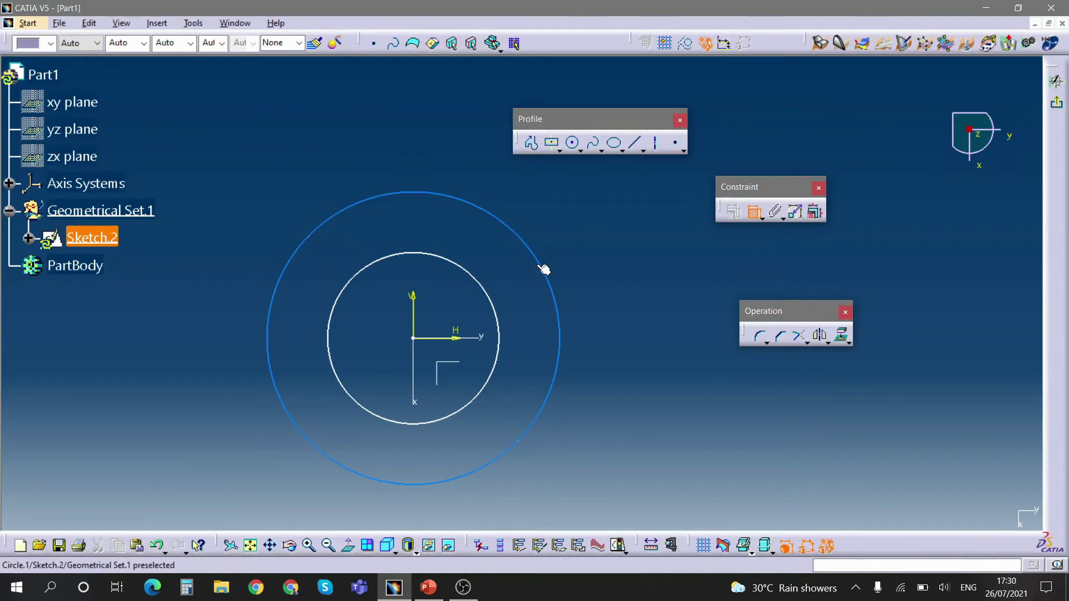
left_click(539, 265)
double_click(616, 235)
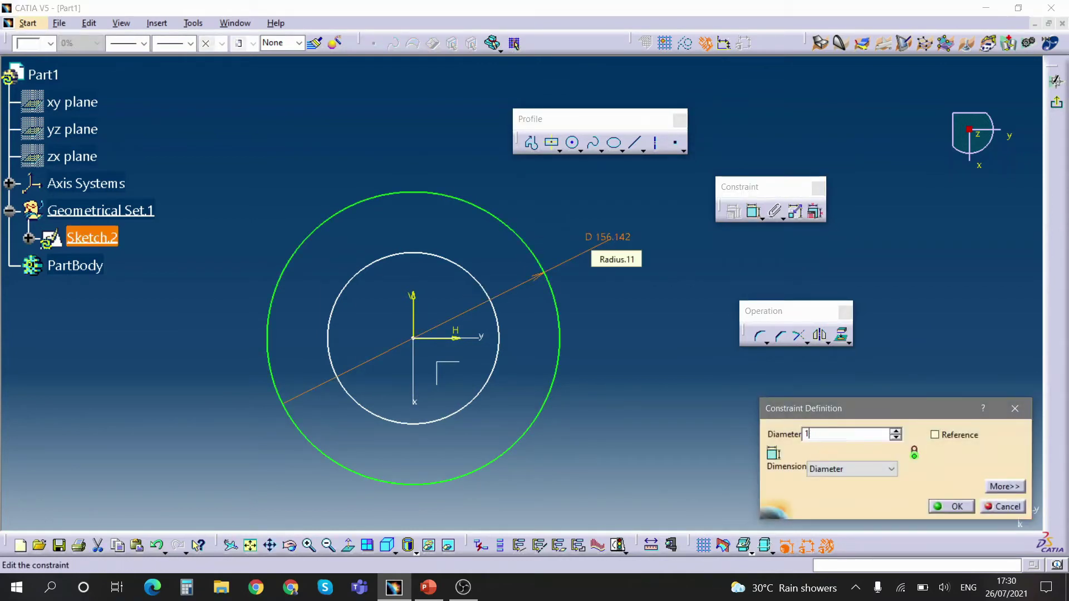
key("Return")
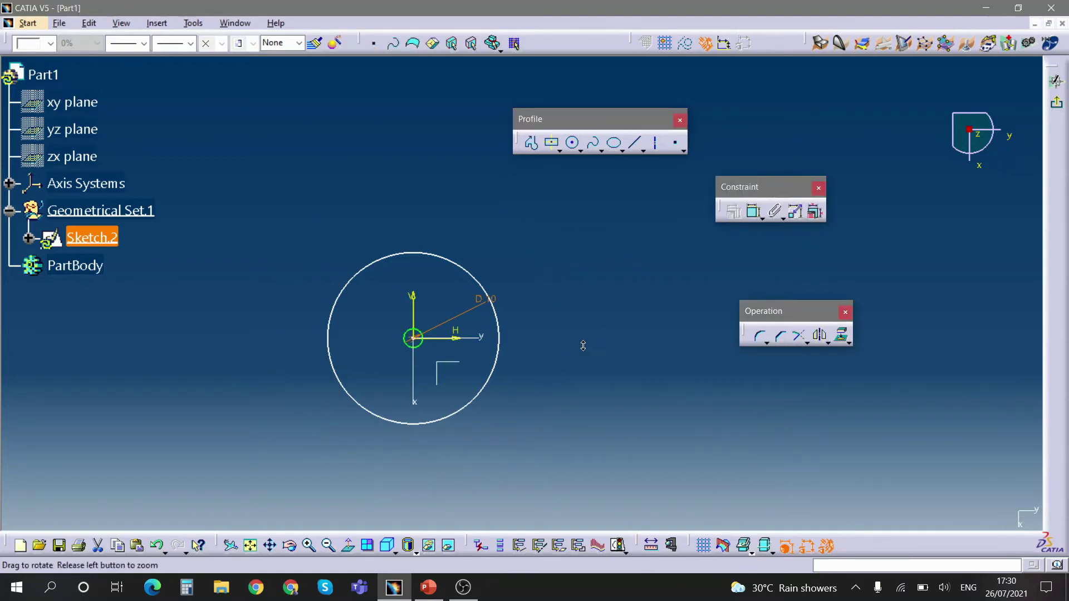
middle_click_drag(583, 346, 603, 315)
middle_click_drag(602, 316, 722, 239)
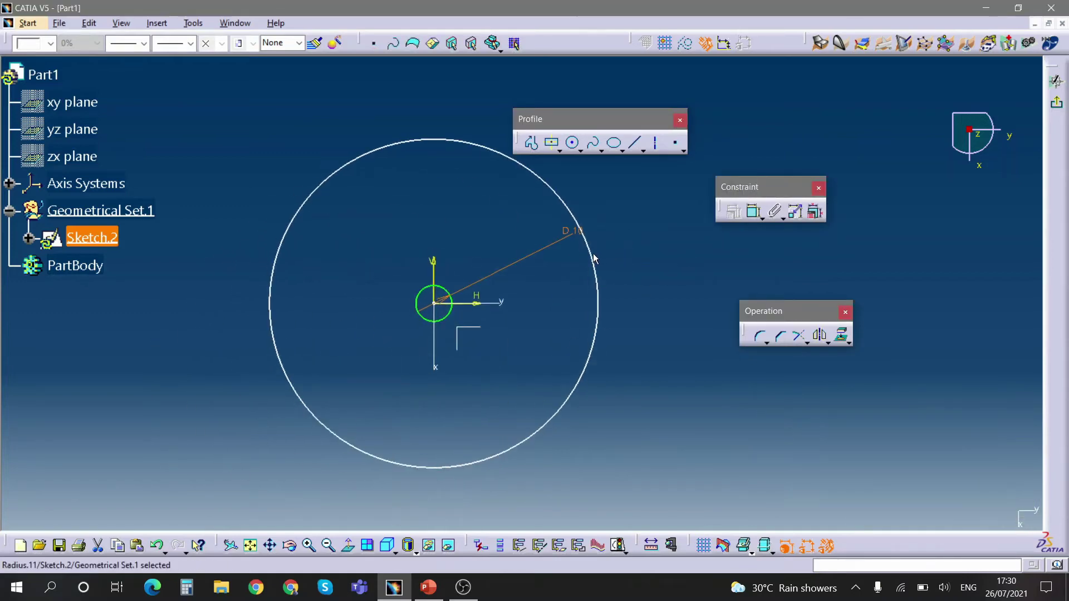
Step: Dimension the other circle and set its diameter to 5 mm
left_click(755, 211)
left_click(595, 247)
left_click(619, 252)
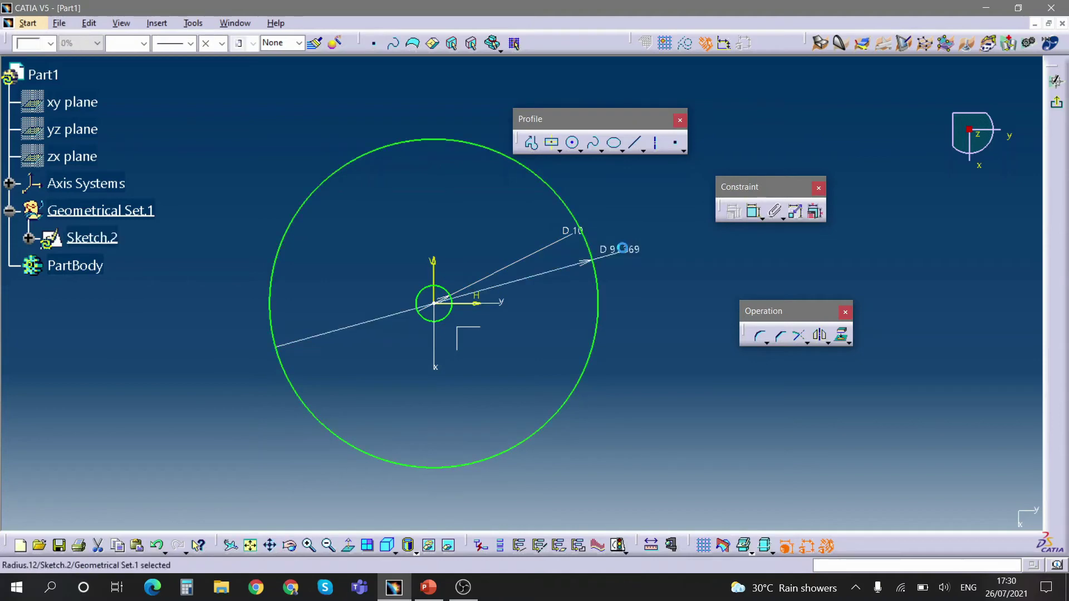
double_click(623, 253)
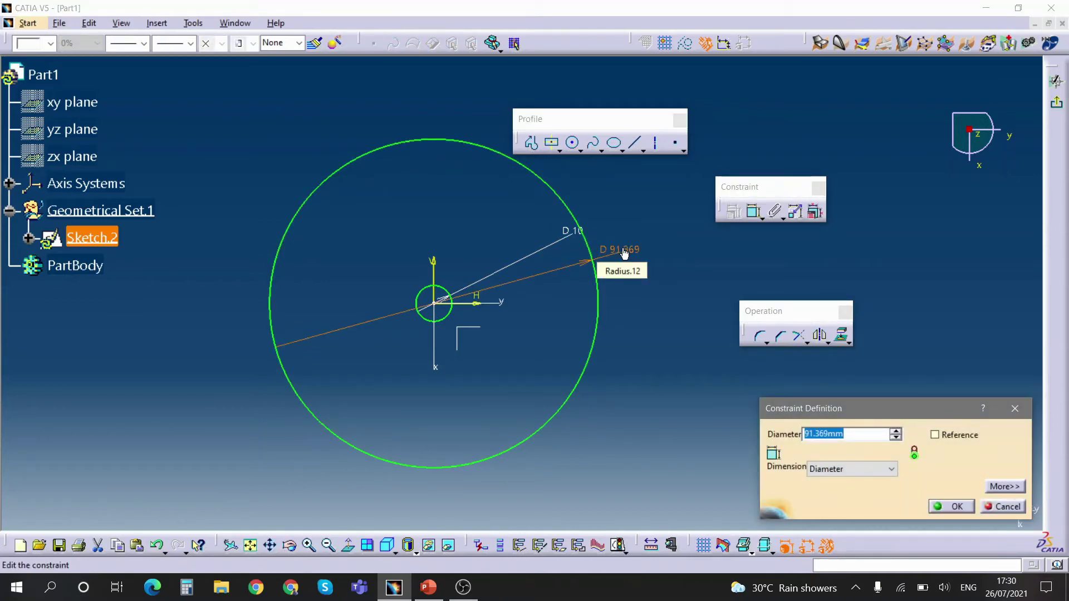
type("5")
key("Return")
Step: Move the 10 mm diameter dimension's label closer to the circles and exit the sketch
left_click(568, 317)
mouse_move(568, 317)
middle_mouse_down()
mouse_move(589, 182)
mouse_move(695, 242)
middle_mouse_up()
left_click_drag(828, 134, 414, 258)
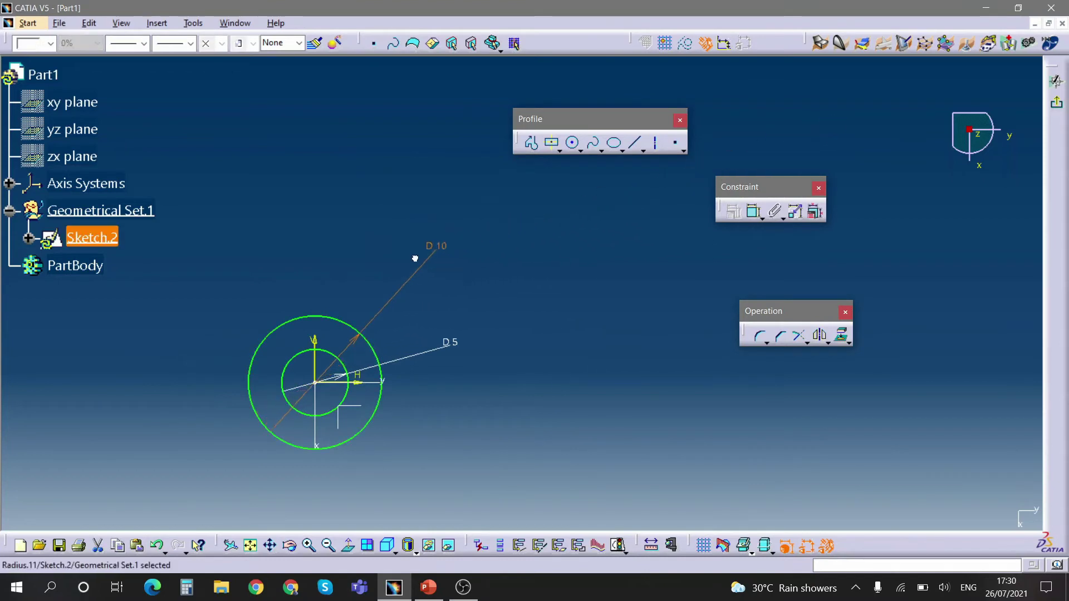
left_click(440, 295)
mouse_move(523, 295)
middle_mouse_down()
mouse_move(542, 270)
mouse_move(580, 291)
mouse_move(610, 255)
middle_mouse_up()
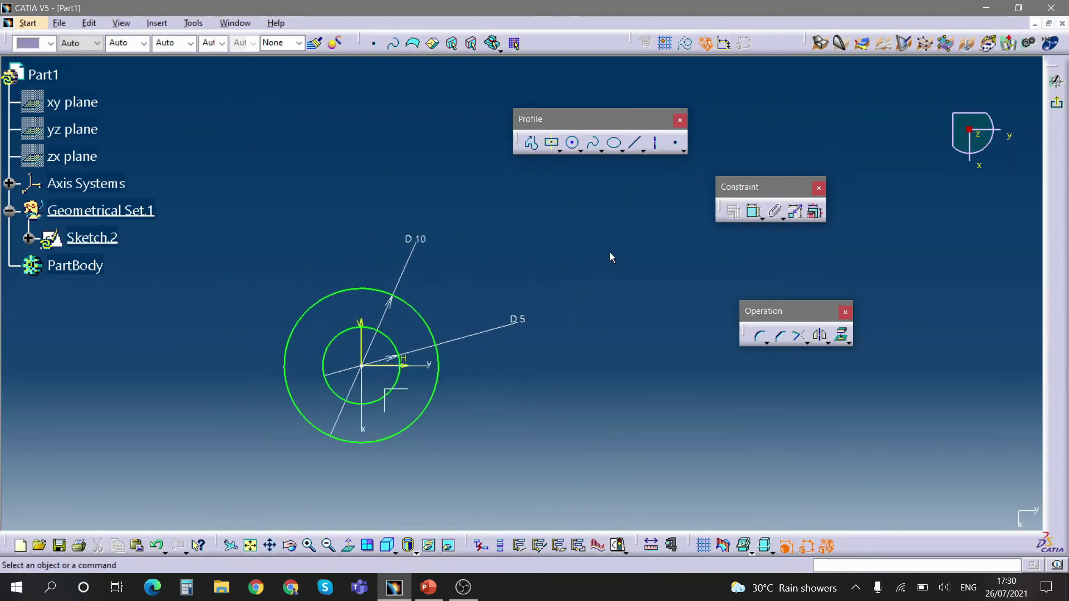
left_click(1062, 104)
left_click(1057, 104)
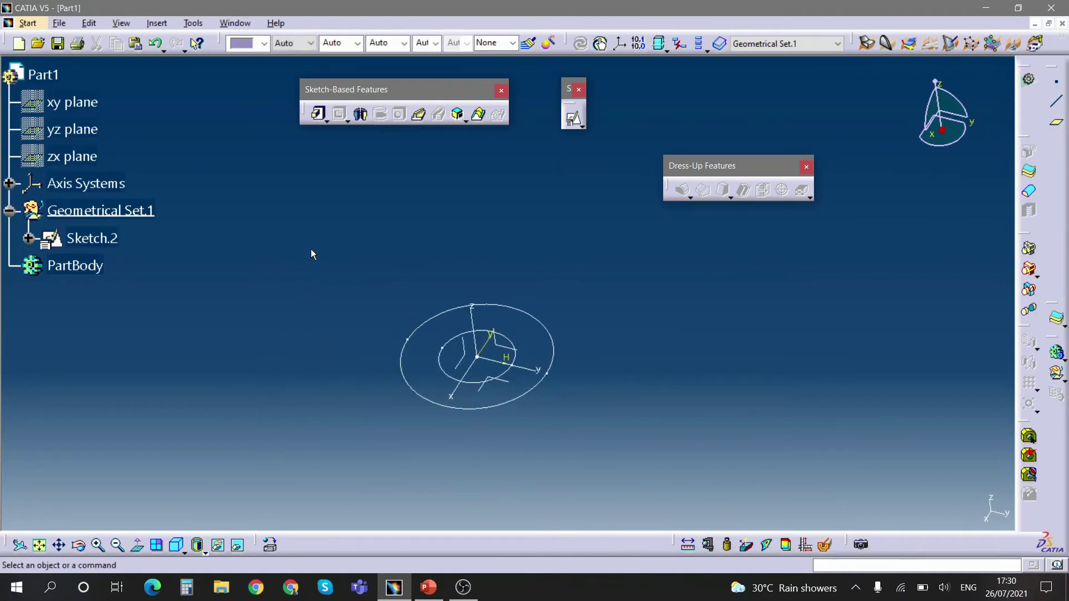
Step: Pad the two-circle sketch in PartBody to a length of 50 mm, forming a hollow cylinder
left_click(318, 114)
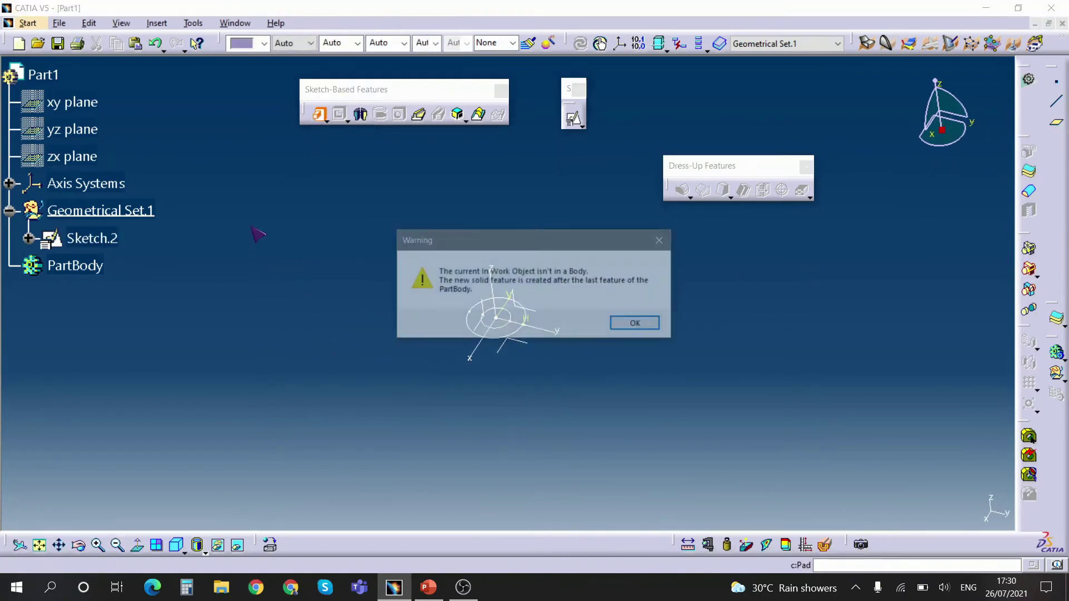
left_click(638, 324)
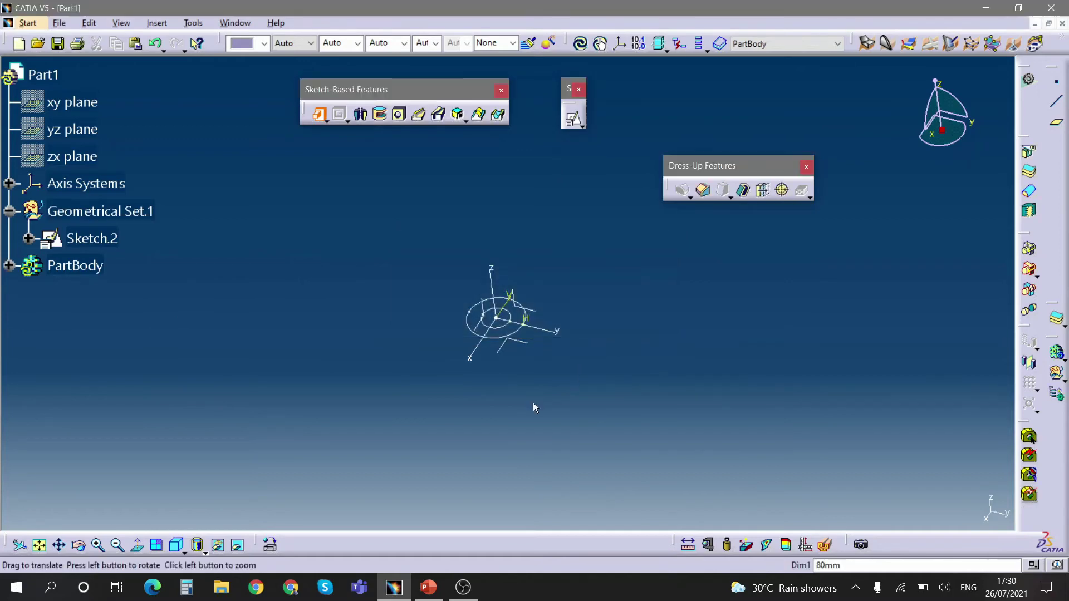
left_click(454, 390)
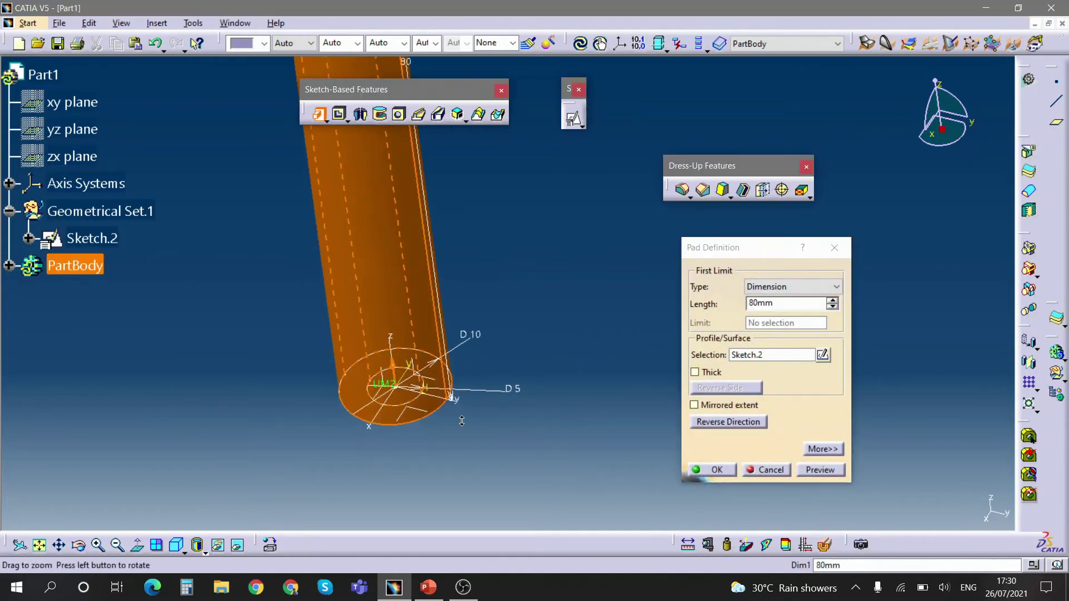
middle_click_drag(457, 300, 443, 408, "ctrl")
left_click_drag(775, 304, 669, 314)
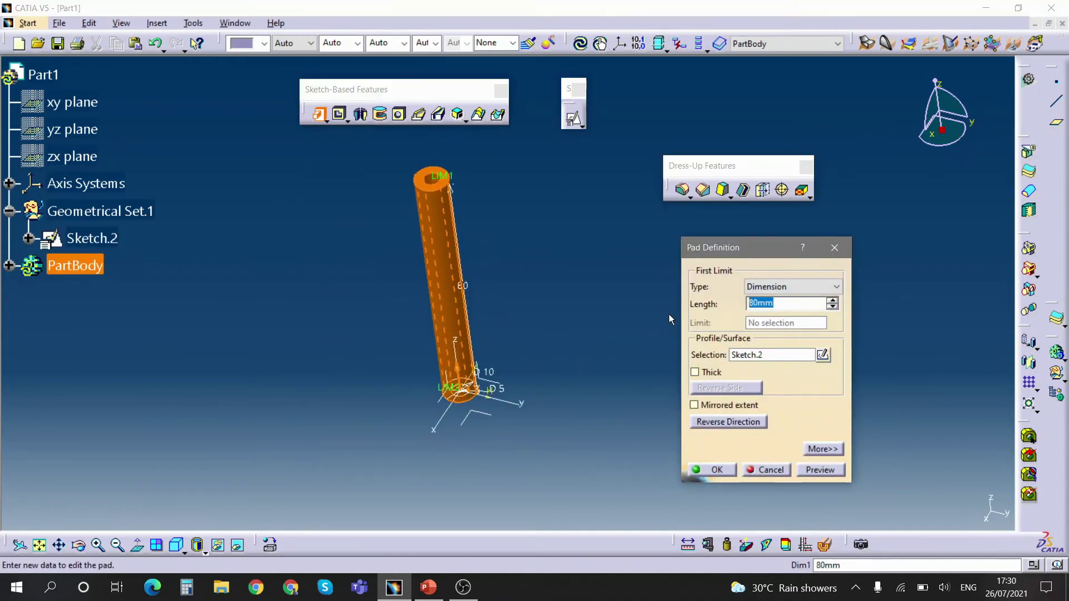
type("50")
key("Return")
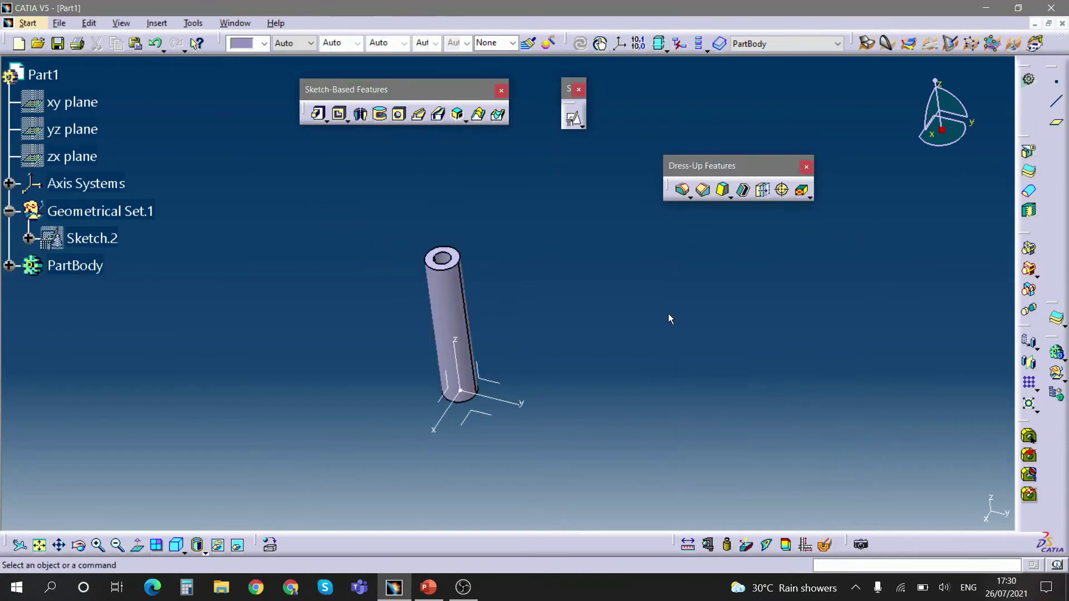
middle_click_drag(442, 352, 457, 336)
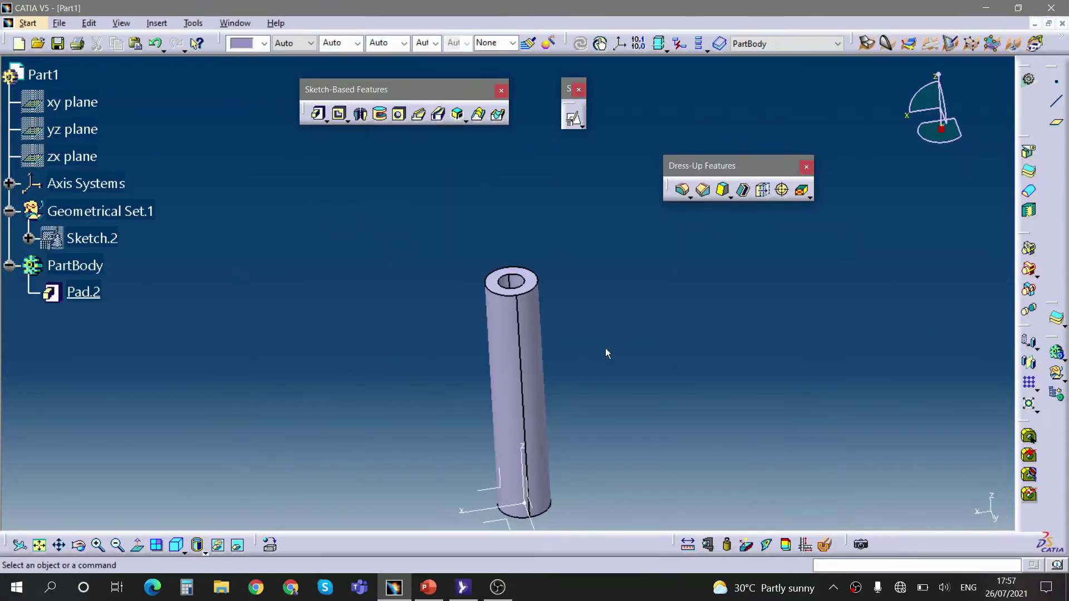
middle_click_drag(605, 348, 632, 323, "ctrl")
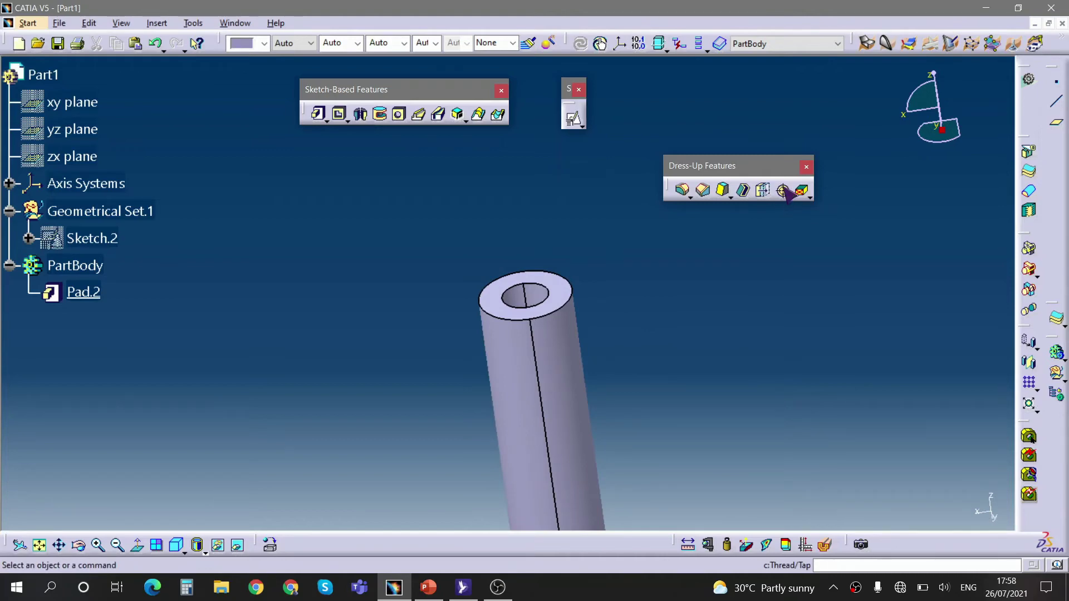
middle_click_drag(691, 285, 664, 285)
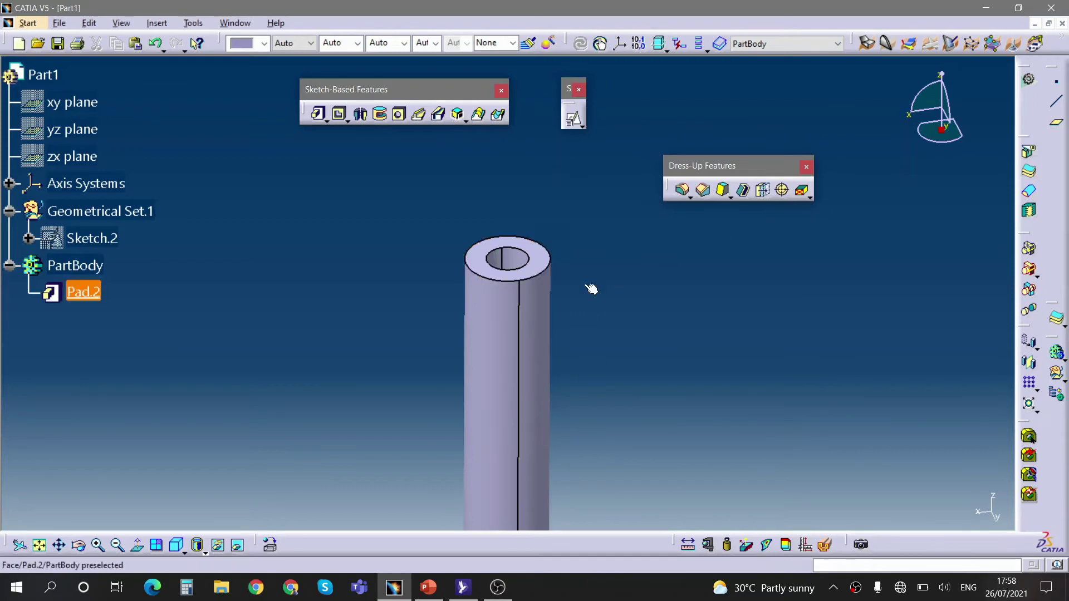
middle_click_drag(532, 334, 509, 305)
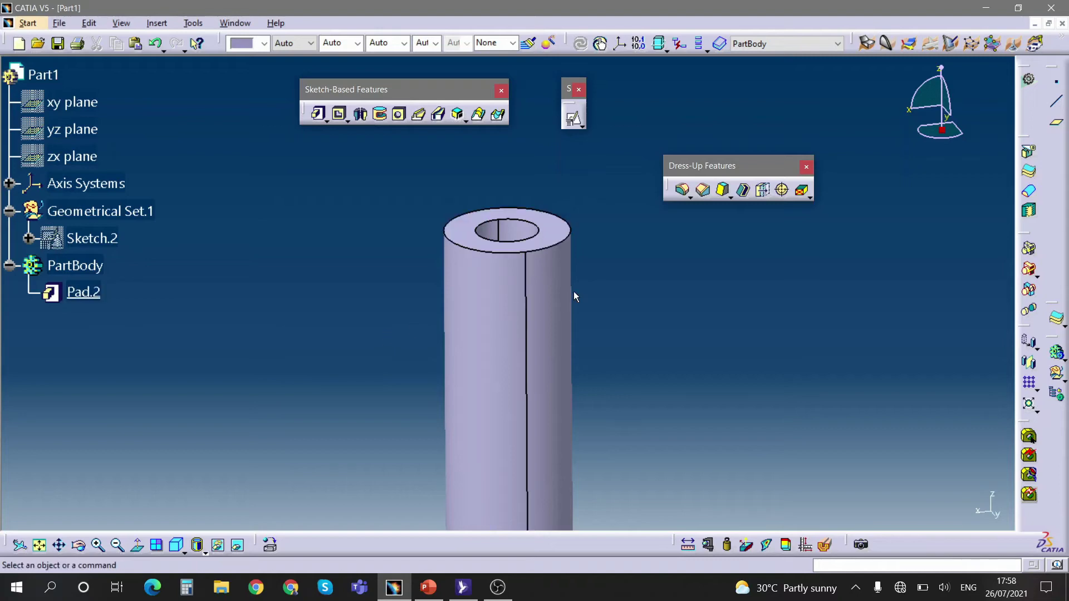
middle_click_drag(574, 292, 653, 340)
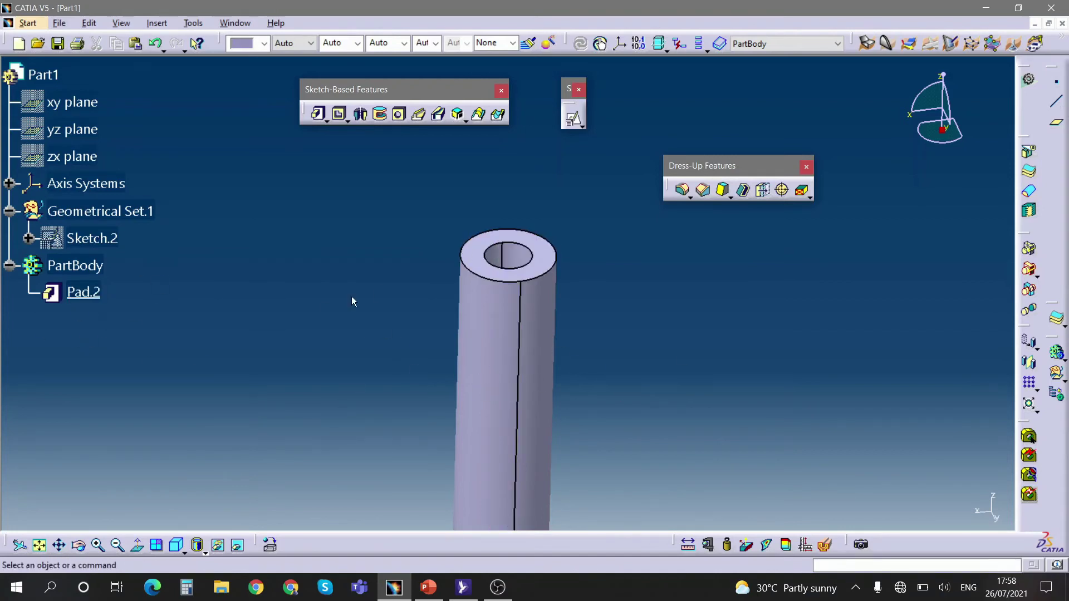
middle_click_drag(513, 315, 593, 301)
Step: Open a Thread/Tap definition for the hollow cylinder
middle_click_drag(777, 260, 617, 251)
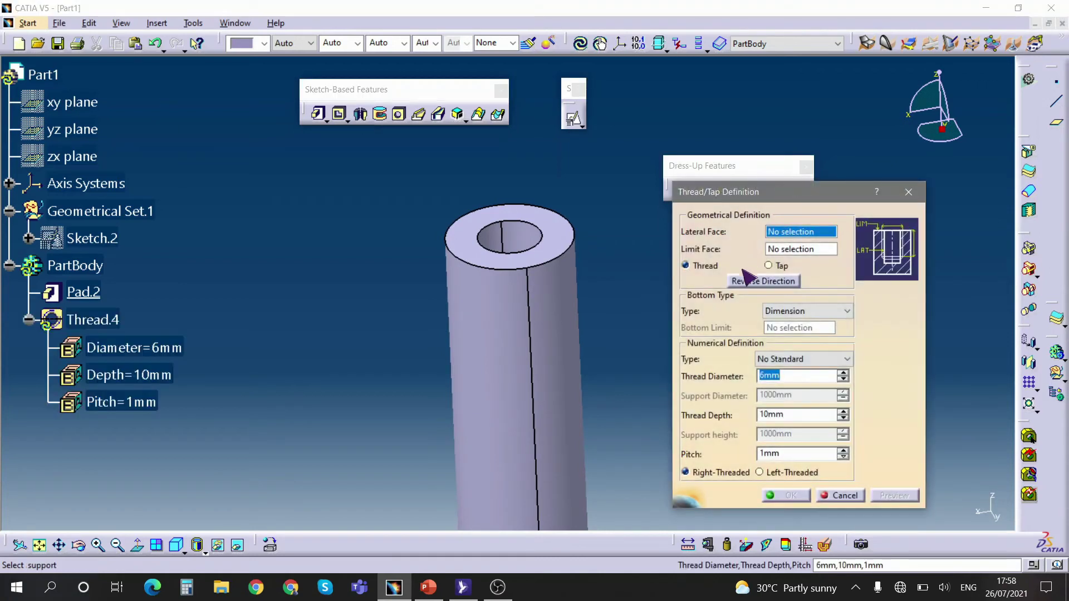
middle_click_drag(579, 262, 547, 268)
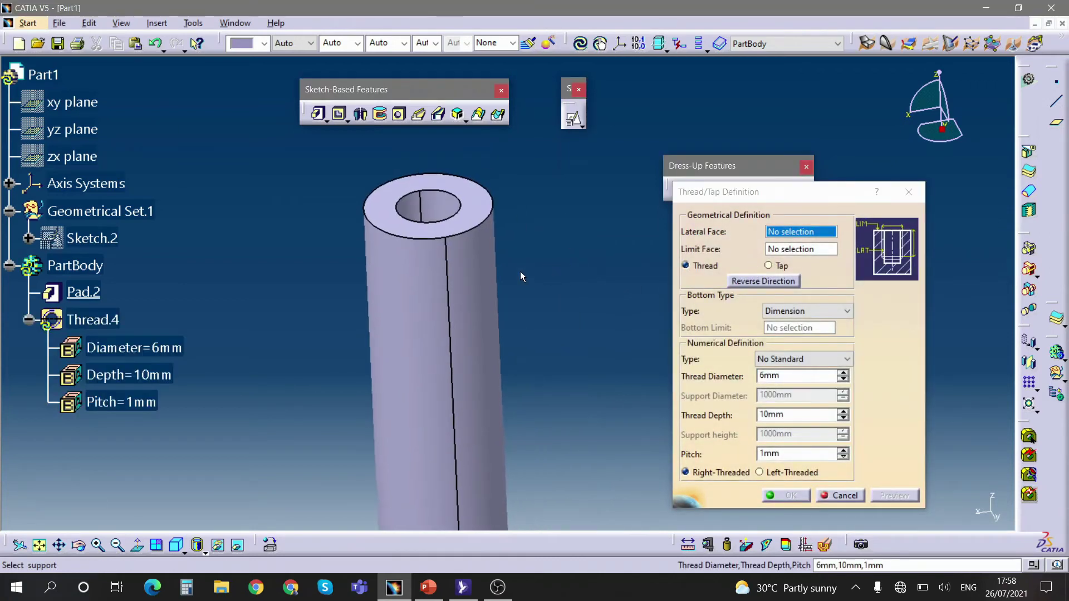